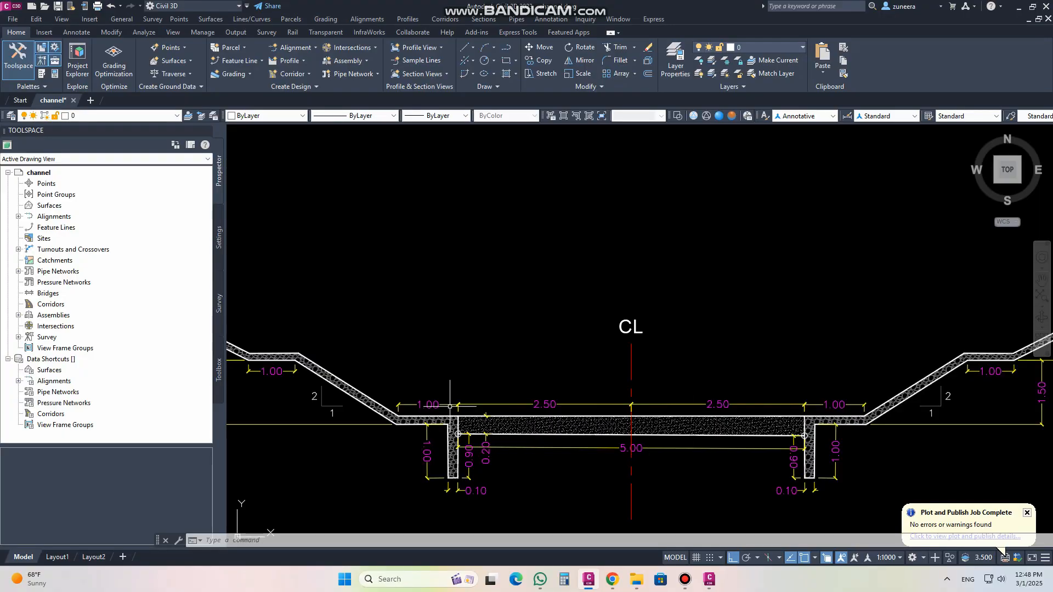
Switch to Subassembly Composer and add a link after the P5&L4 element in the flowchart.
click(706, 579)
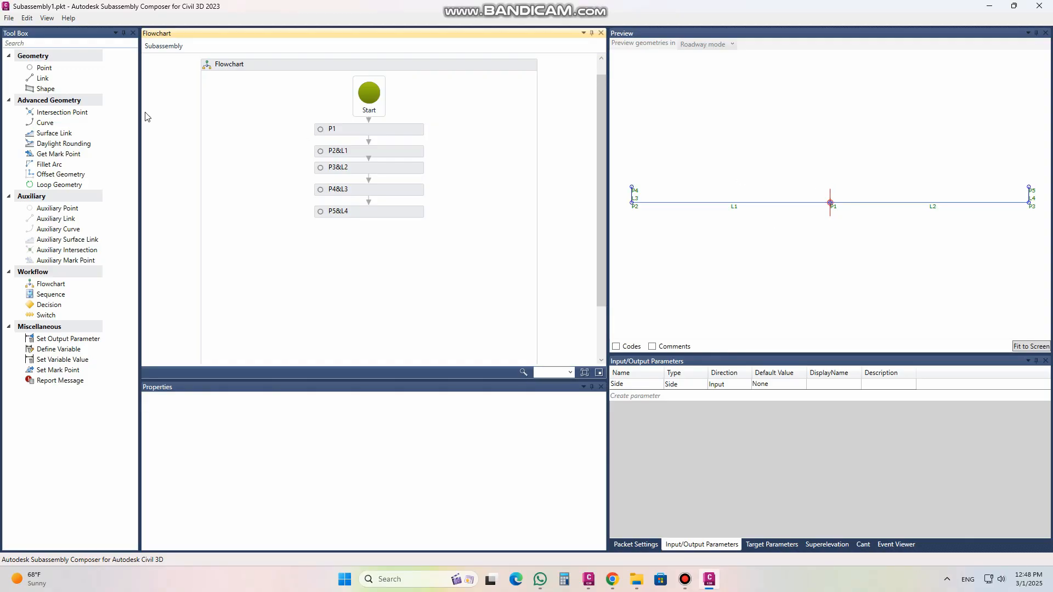
drag(62, 80, 391, 233)
click(346, 216)
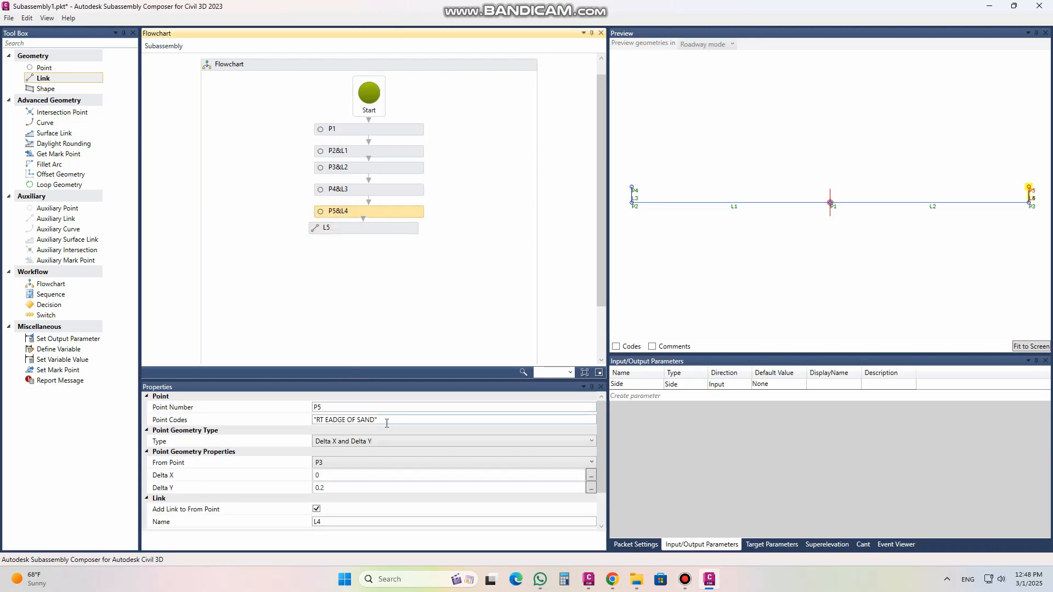
click(350, 230)
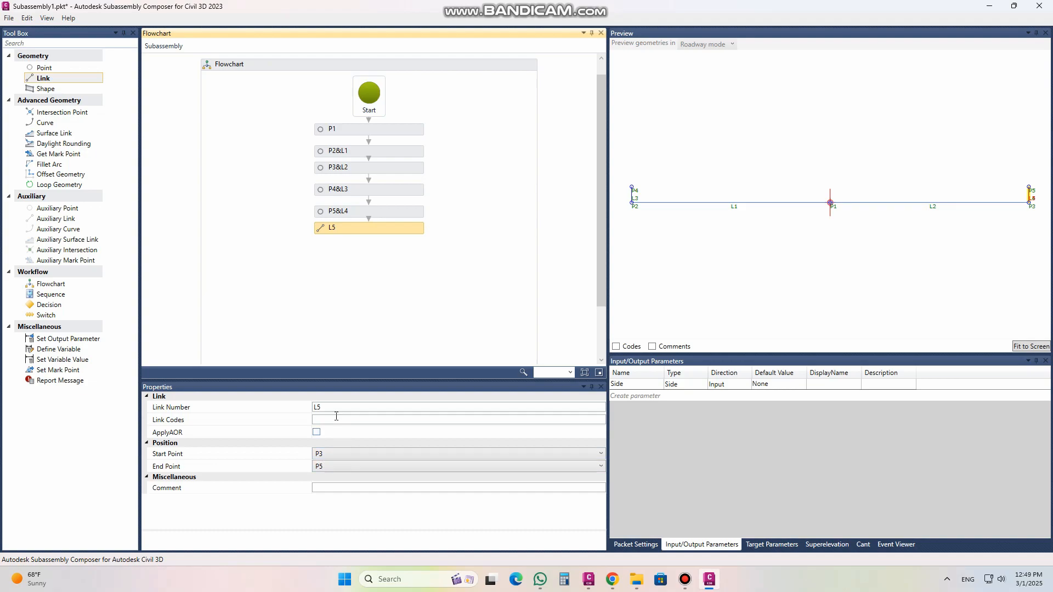
Copy P5's point code "RT EADGE OF SAND" into the link codes of L5.
click(332, 214)
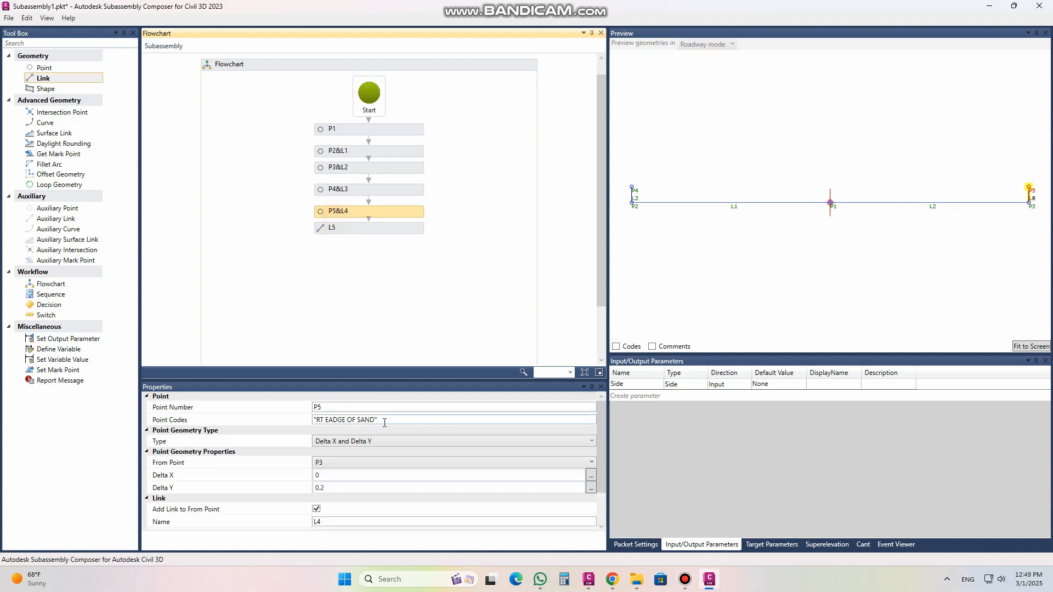
click(327, 419)
drag(378, 419, 316, 418)
right_click(320, 422)
click(346, 436)
click(343, 231)
click(336, 420)
right_click(337, 420)
click(358, 449)
Edit the link code of L5 to read "TOP OF SAND".
click(323, 419)
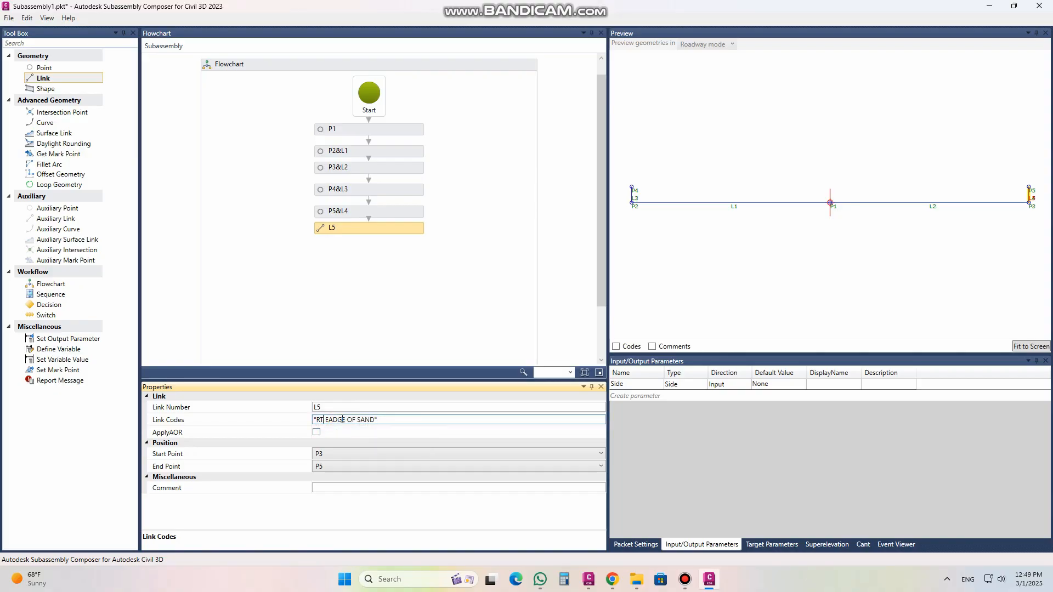
click(346, 419)
key(BackSpace)
key(BackSpace)
key(BackSpace)
key(BackSpace)
key(BackSpace)
key(BackSpace)
key(BackSpace)
key(BackSpace)
text(TOP)
Set the start point of link L5 to P4 and fit the preview to the screen.
click(331, 456)
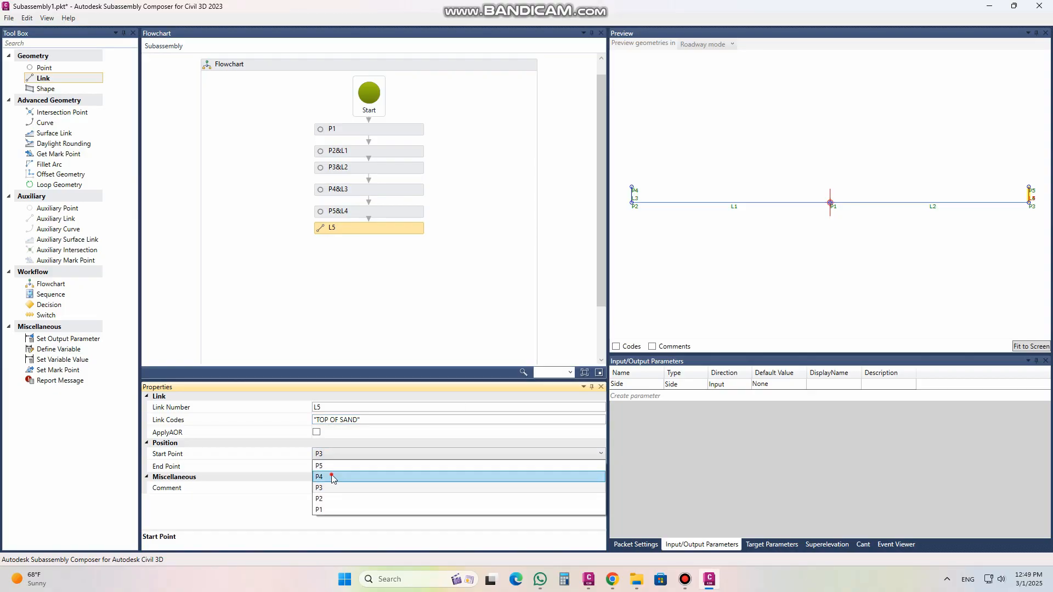
click(332, 477)
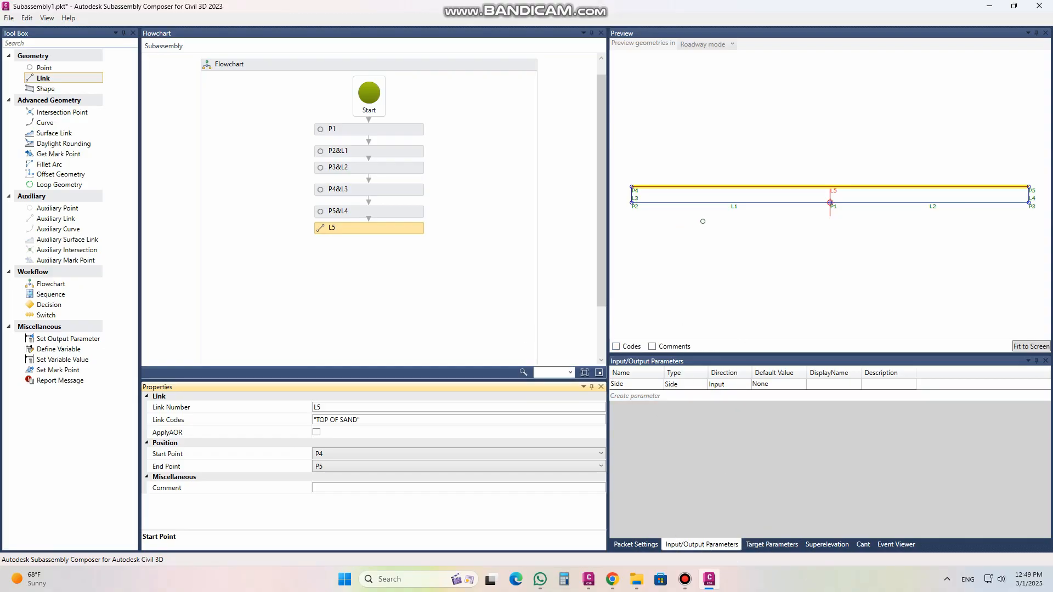
click(1022, 346)
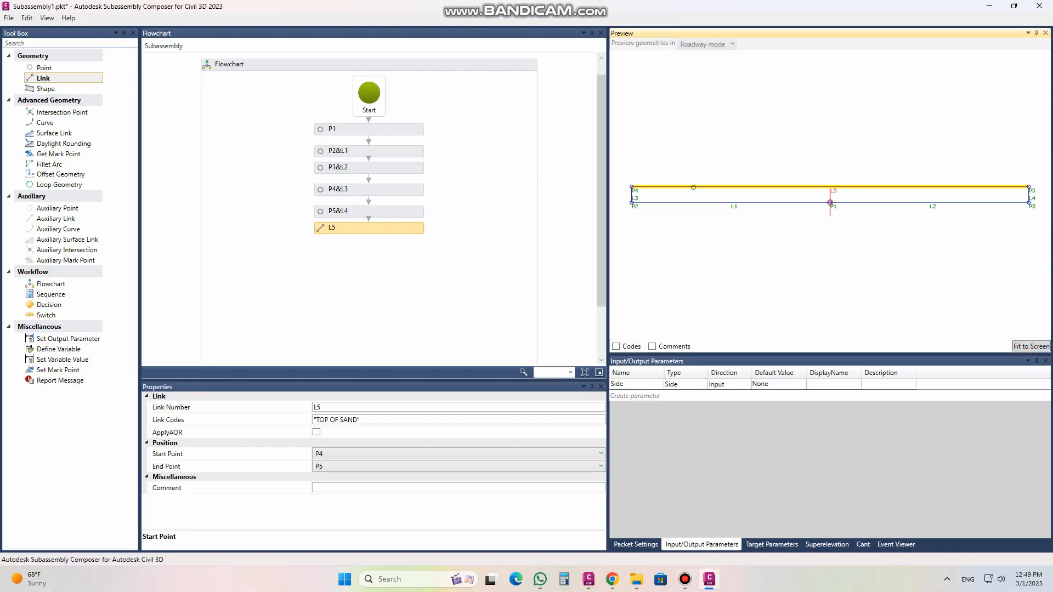
Switch to Civil 3D and examine the channel cross-section, its typical detail and the dimensions of the cutoff wall beside the sand bed.
click(588, 579)
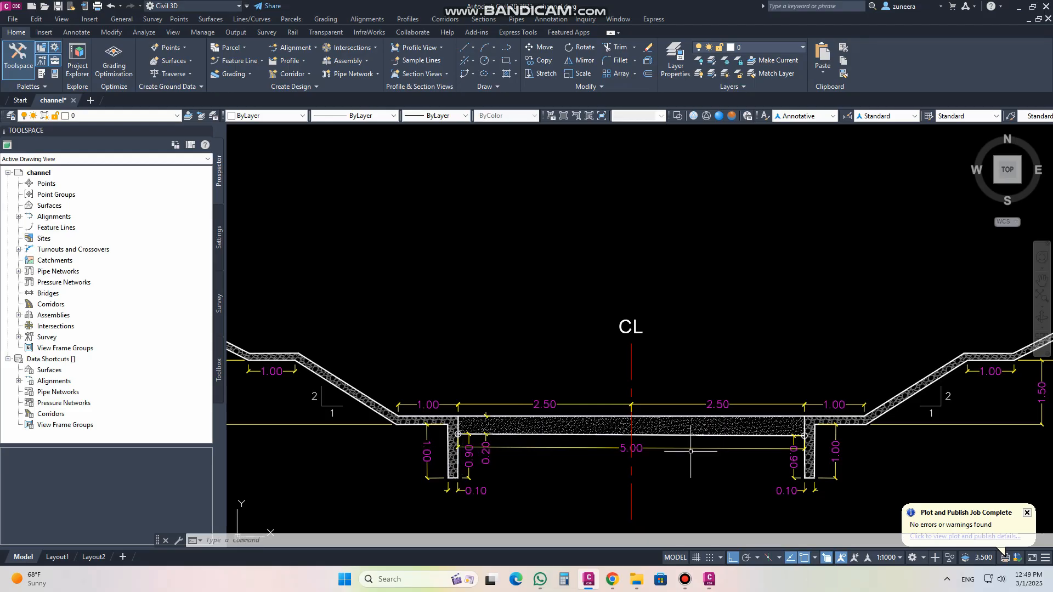
middle_drag(360, 436, 610, 418)
middle_drag(606, 344, 606, 357)
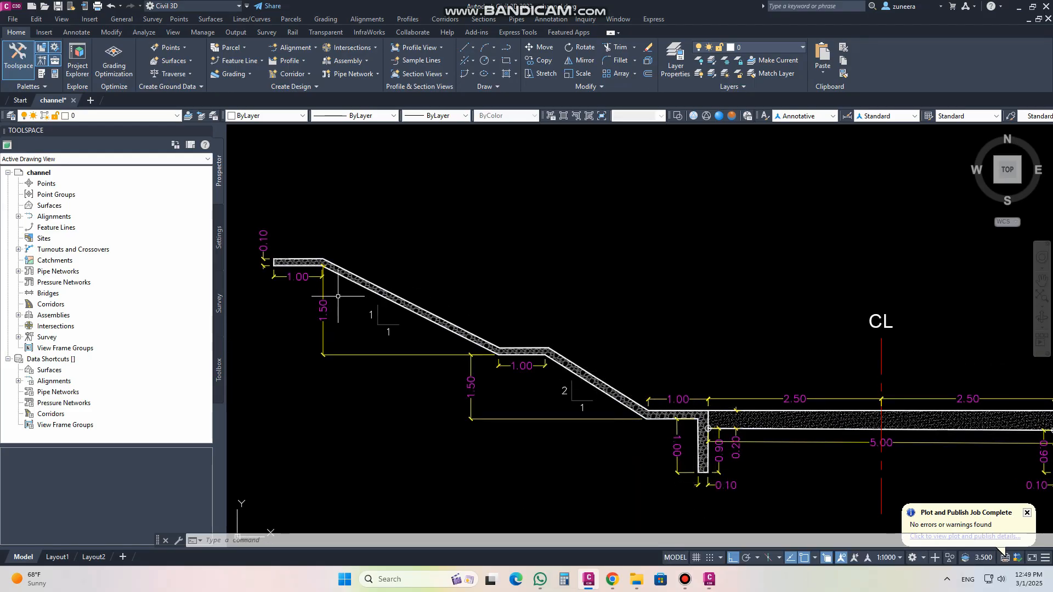
scroll(337, 296, down, 2)
middle_drag(525, 341, 476, 338)
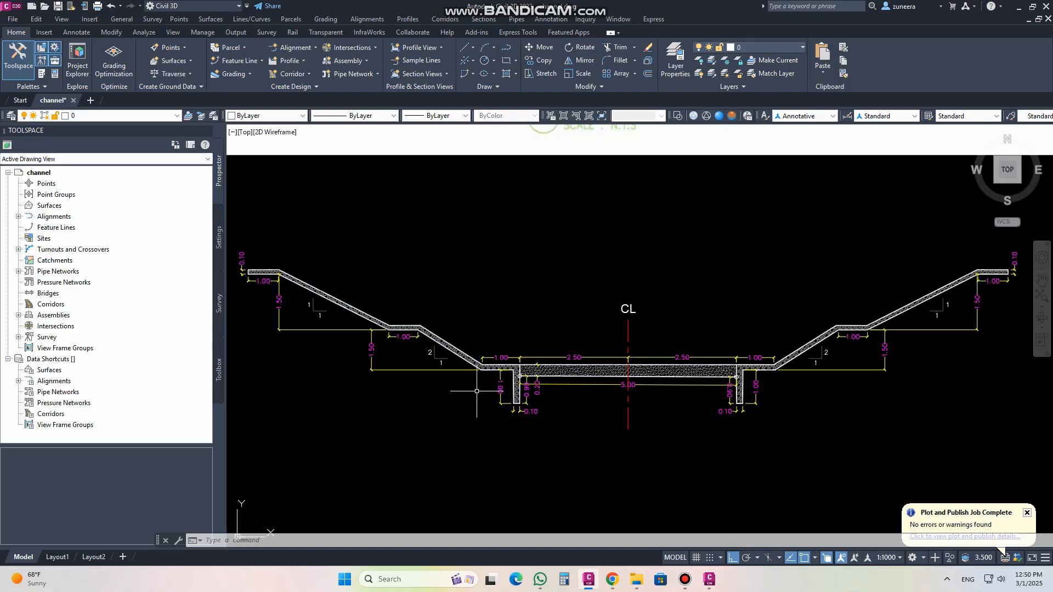
scroll(422, 334, down, 4)
scroll(421, 169, up, 4)
middle_drag(384, 235, 421, 290)
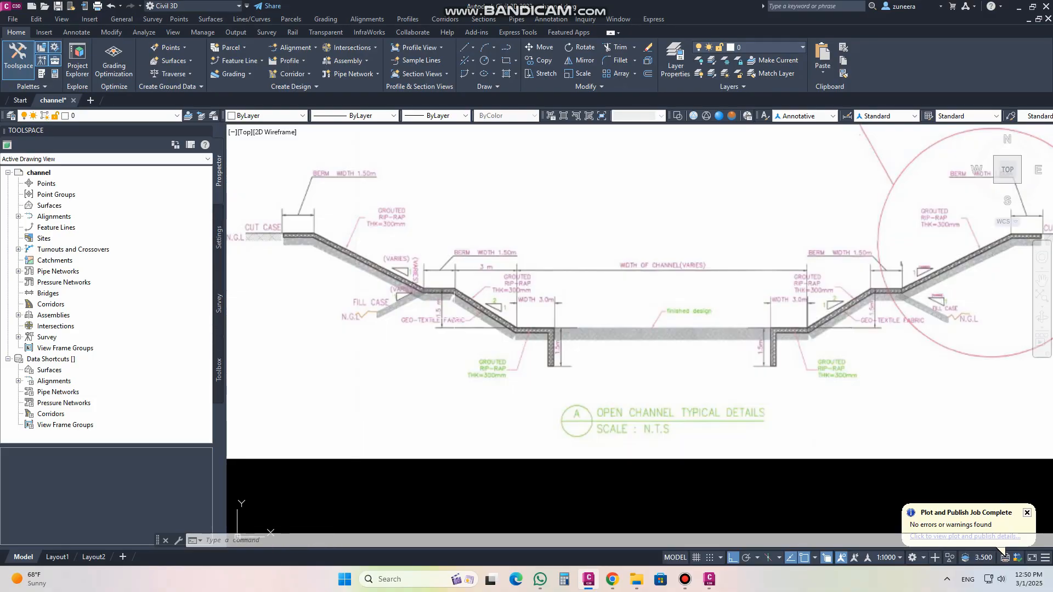
scroll(454, 313, down, 6)
scroll(476, 402, up, 8)
middle_drag(422, 359, 618, 444)
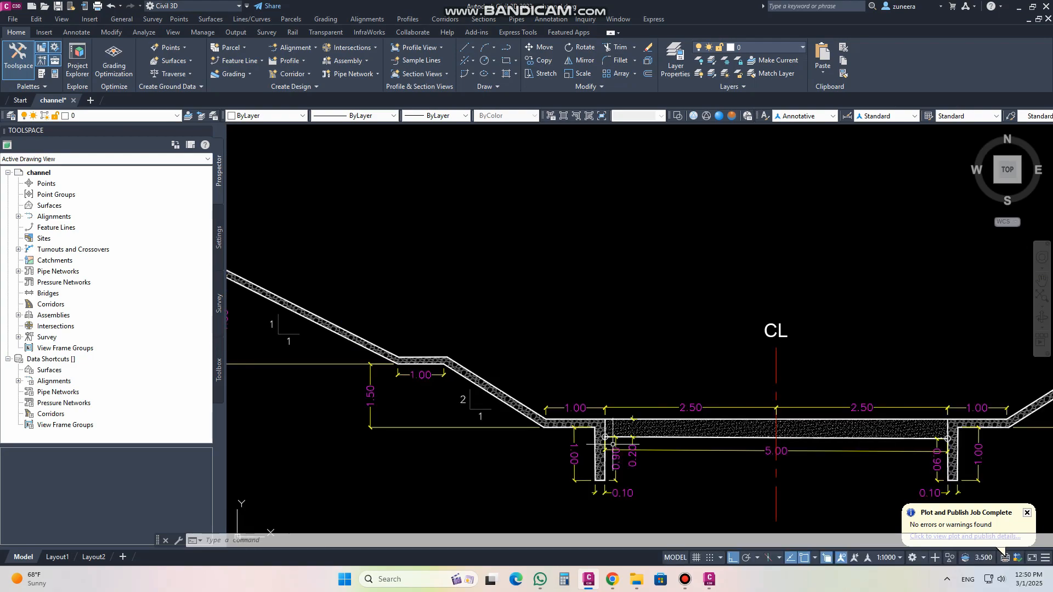
scroll(534, 416, down, 2)
middle_drag(462, 402, 544, 385)
scroll(625, 430, up, 2)
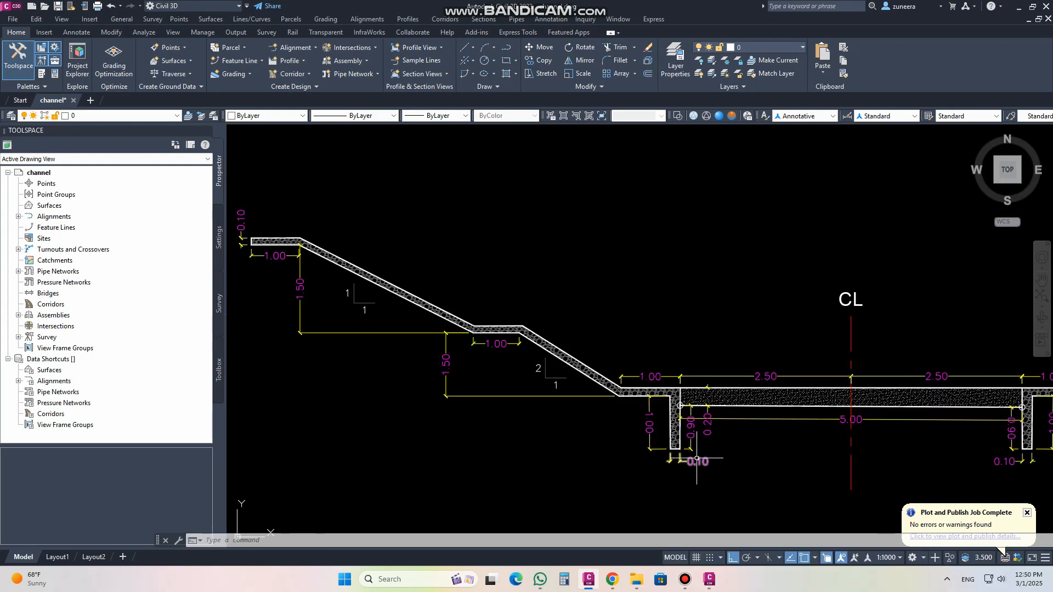
scroll(694, 458, up, 2)
middle_drag(691, 455, 639, 414)
scroll(638, 414, up, 2)
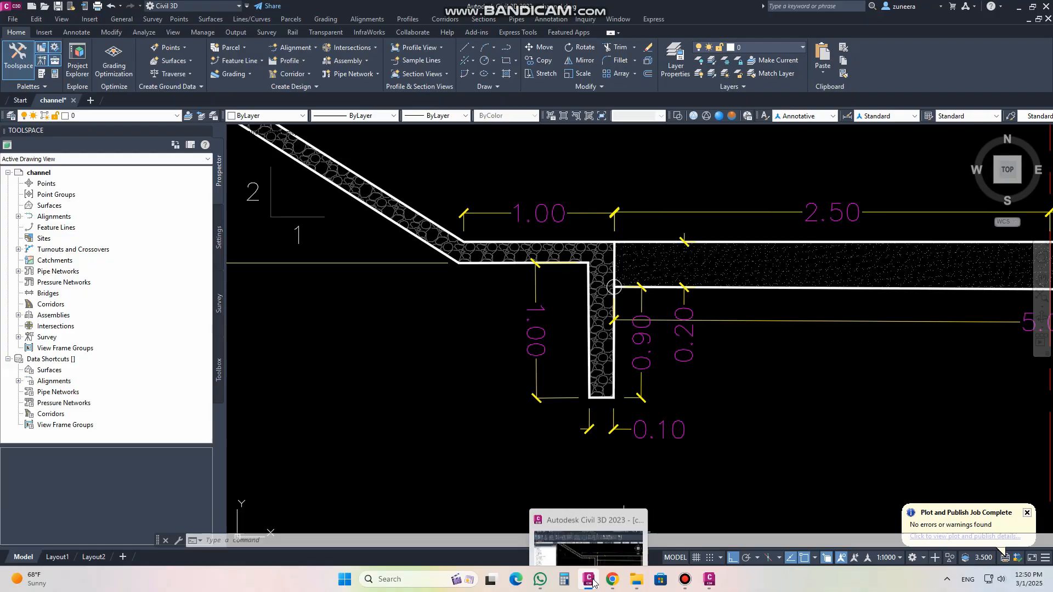
Switch back to Subassembly Composer and add point P6 after L5 with the point code "GRAVEL".
click(709, 579)
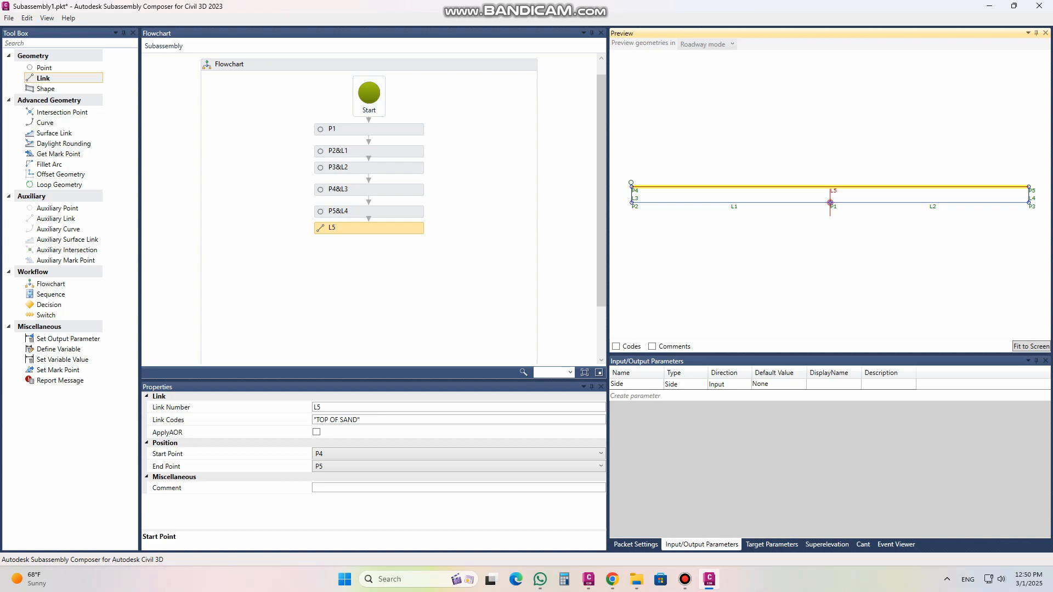
drag(76, 68, 375, 257)
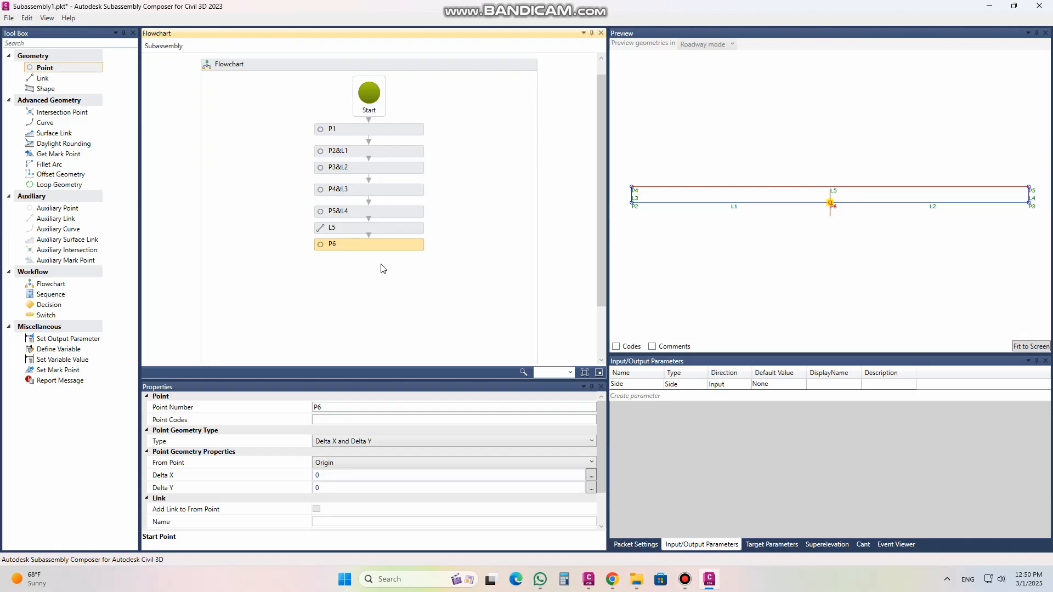
click(356, 421)
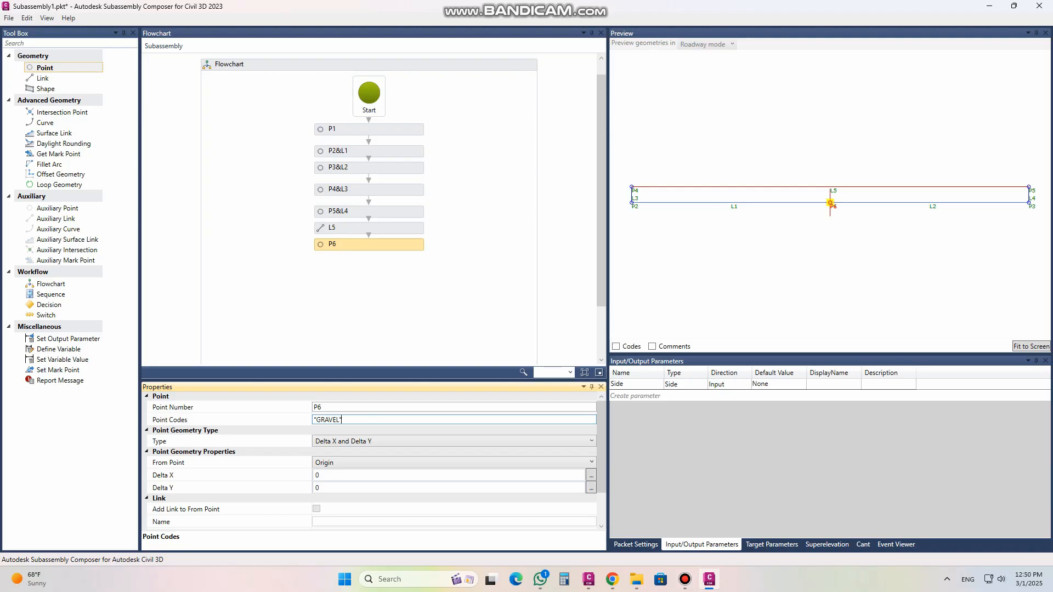
Copy the "GRAVEL" point code of P6 for reuse.
drag(346, 420, 286, 423)
key(ctrl+c)
right_click(333, 425)
click(359, 455)
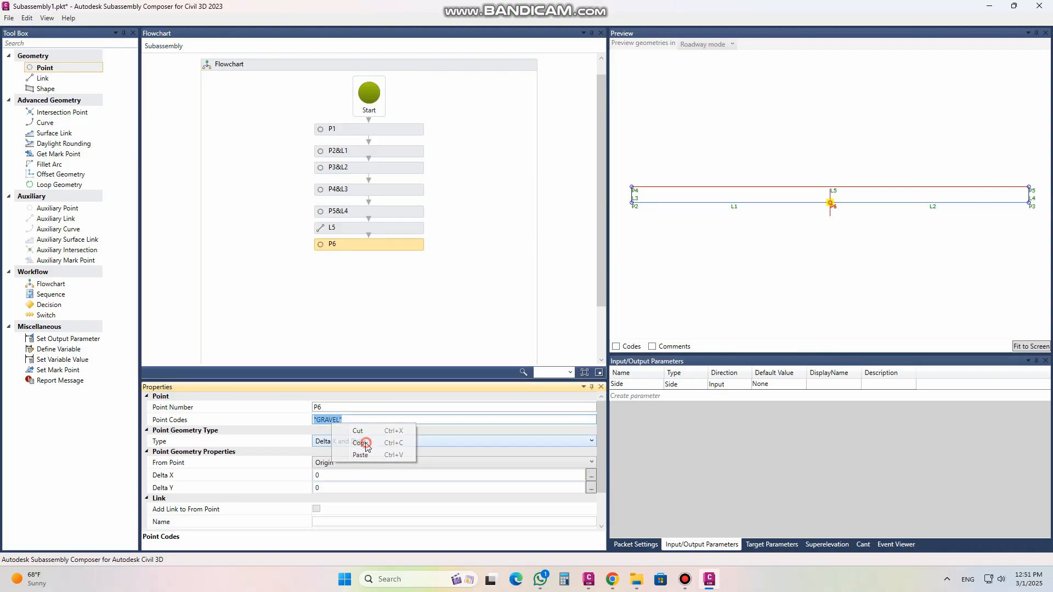
click(356, 408)
key(Tab)
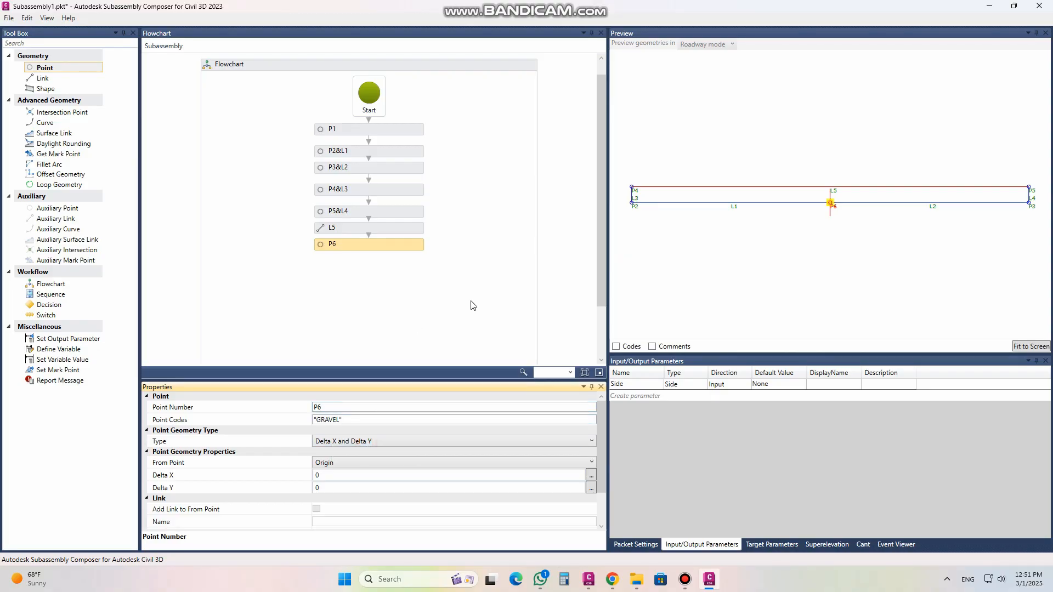
Base point P6 on P4 by setting its From Point to P4.
click(341, 467)
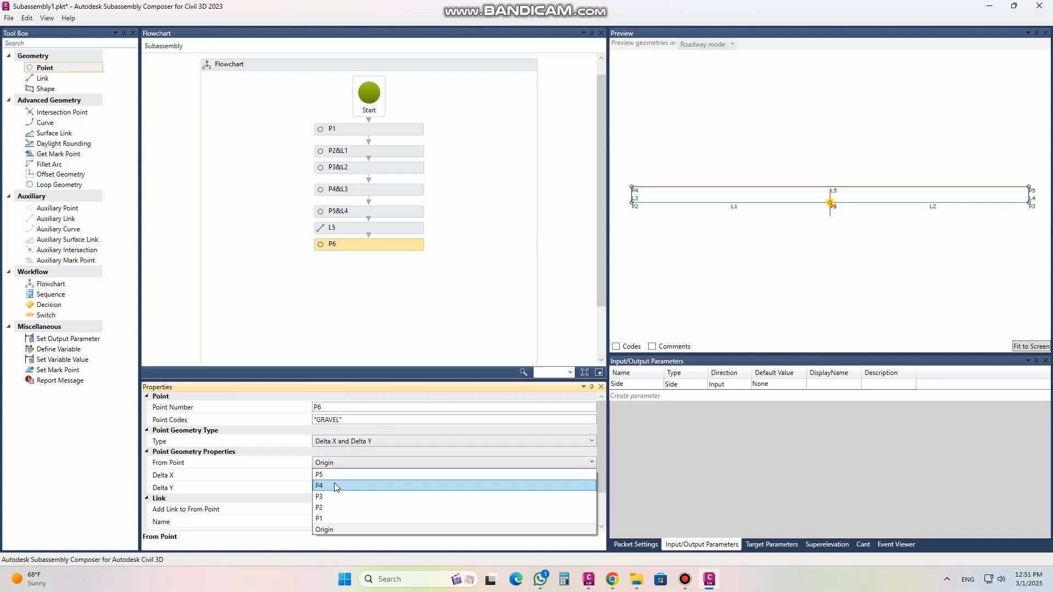
click(335, 485)
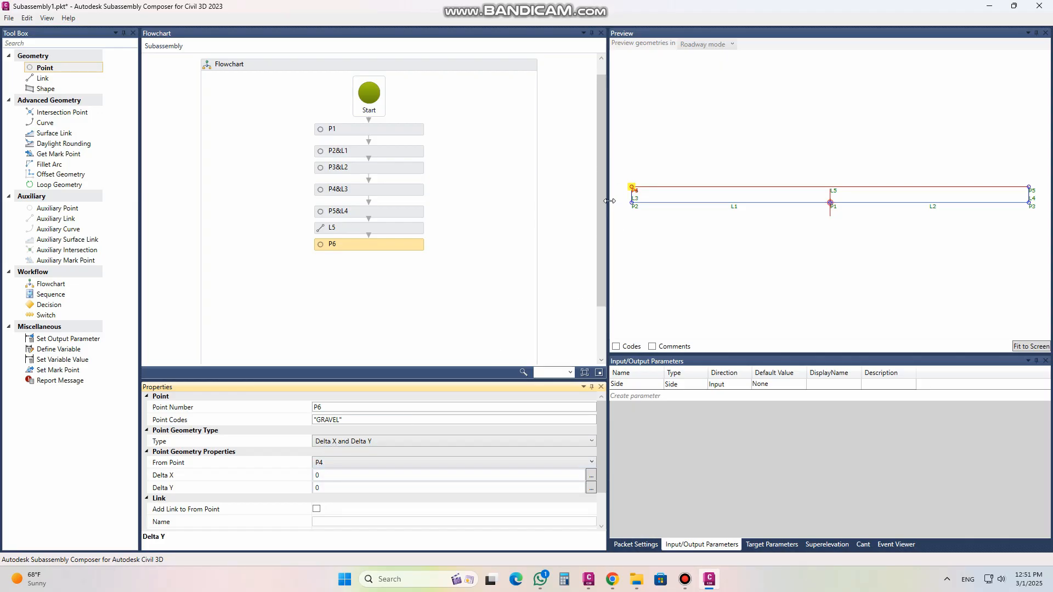
scroll(633, 188, up, 4)
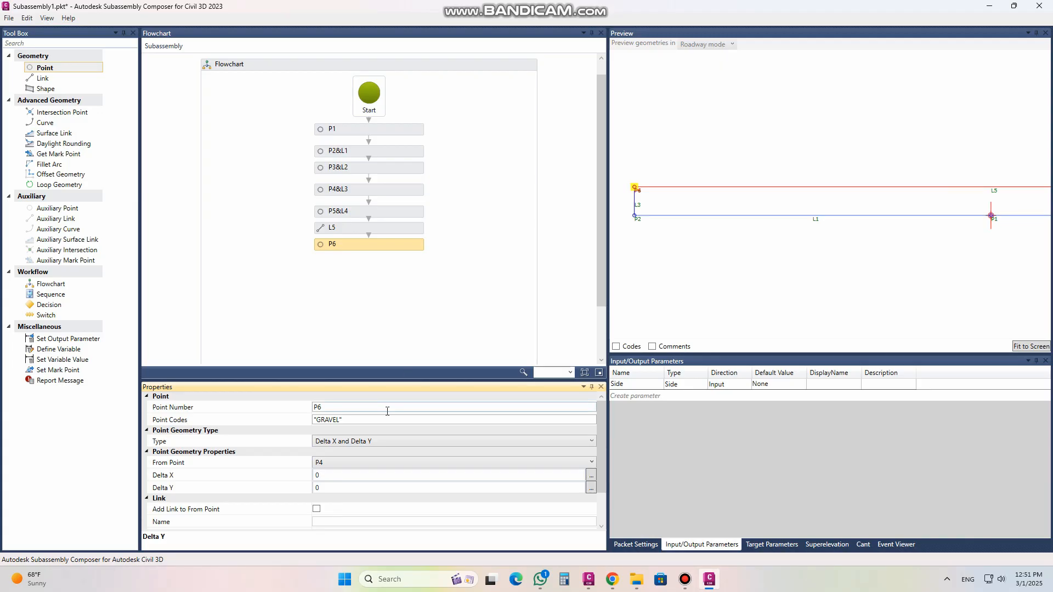
Switch to Civil 3D and measure the full height of the cutoff wall's inner face with a temporary dimension.
click(589, 579)
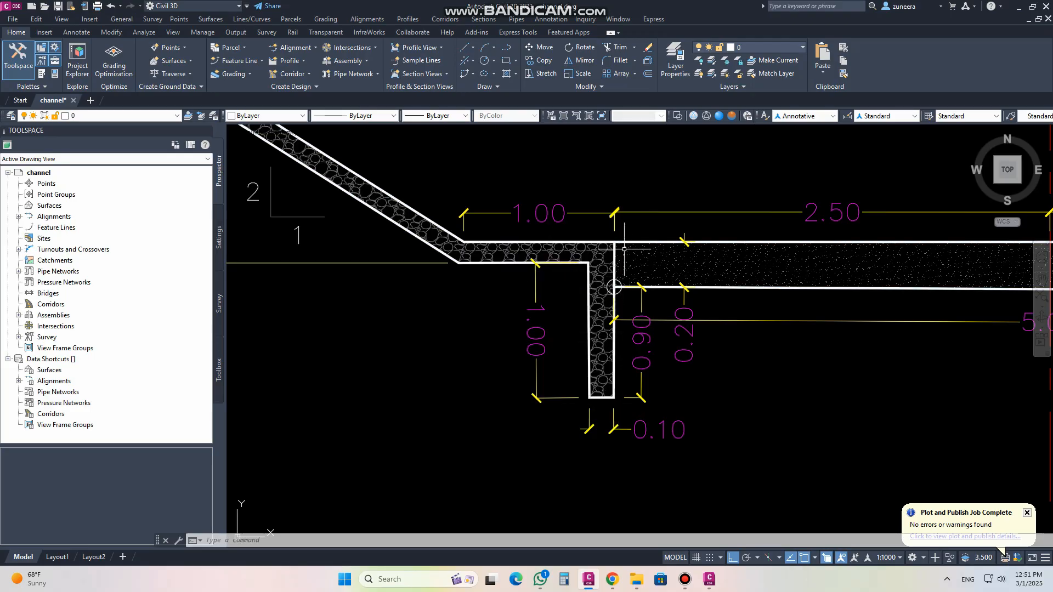
text(DAL)
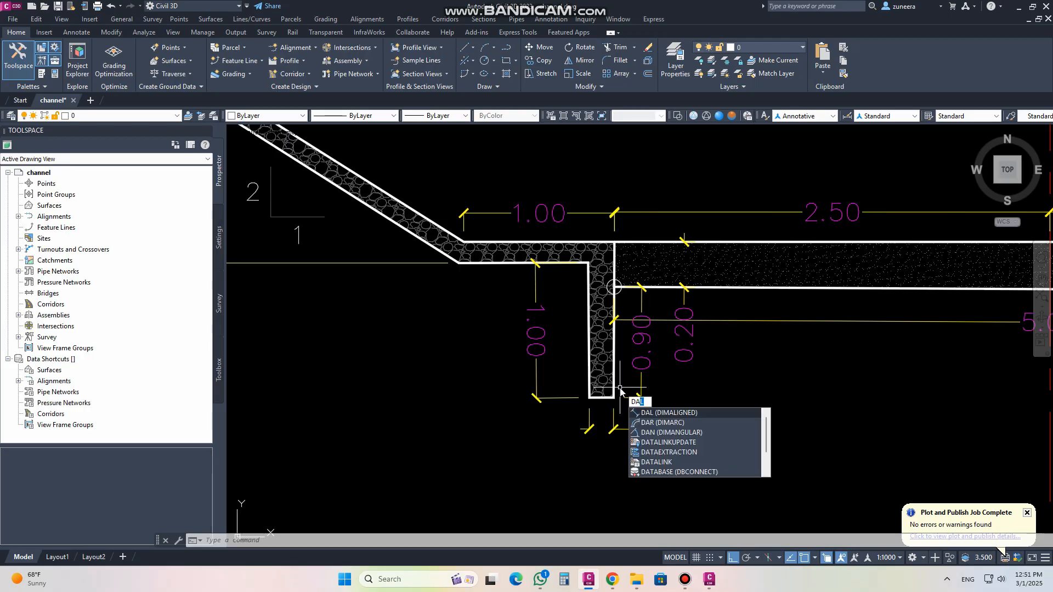
key(Return)
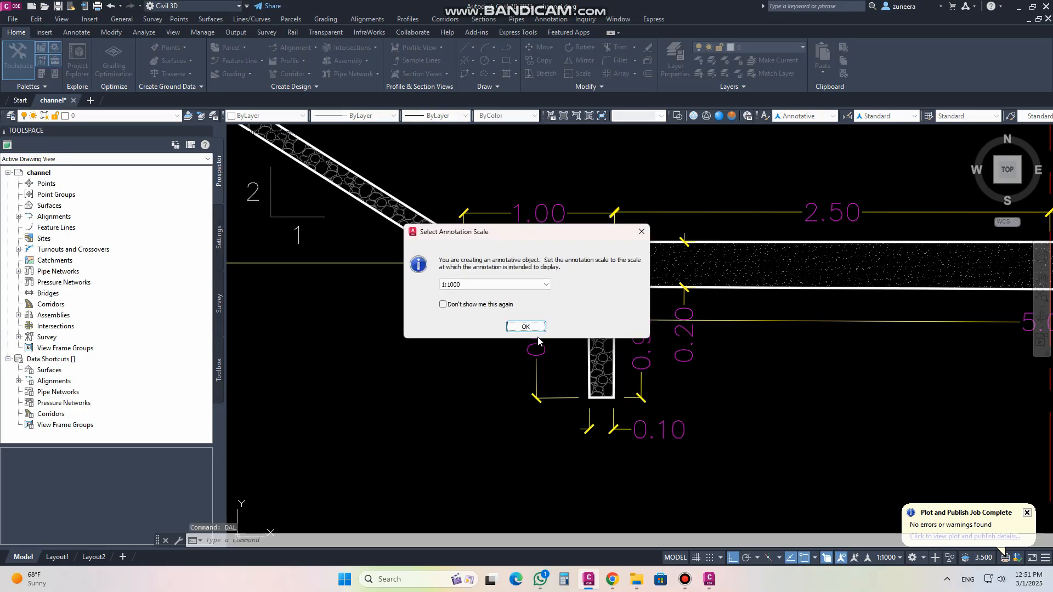
click(533, 330)
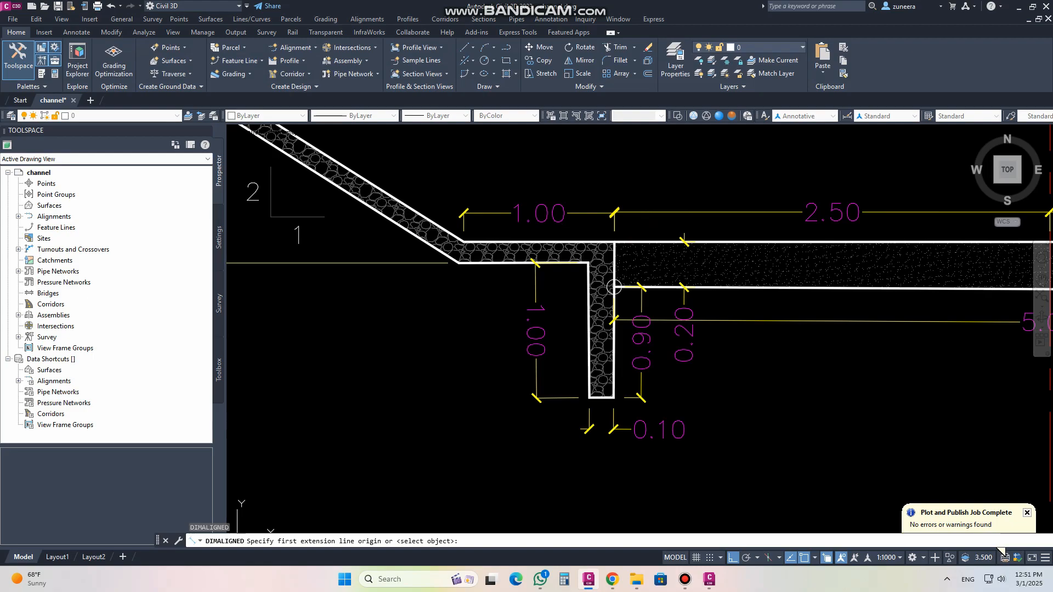
key(Escape)
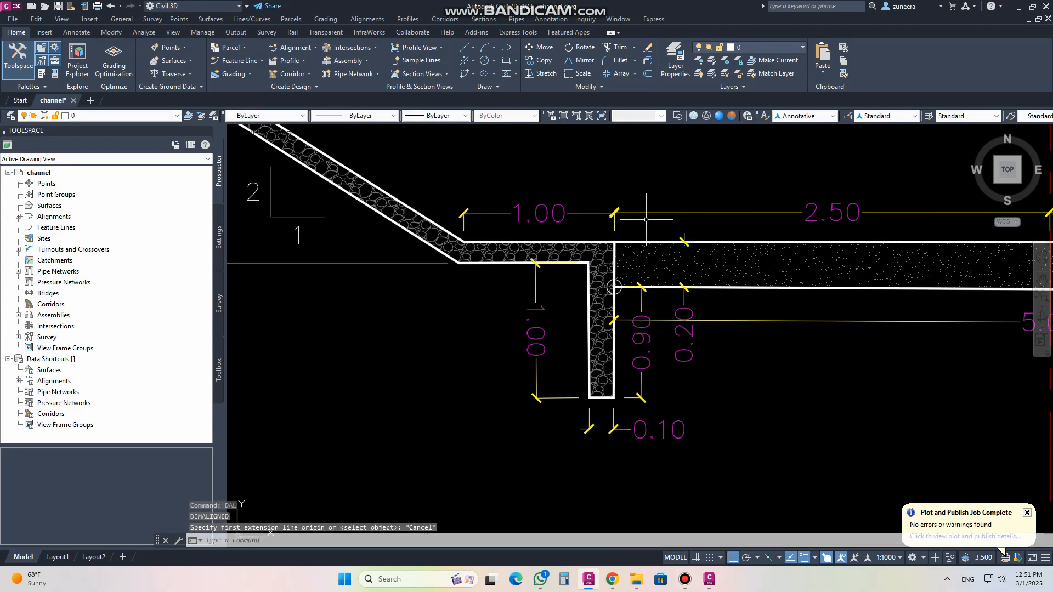
click(76, 33)
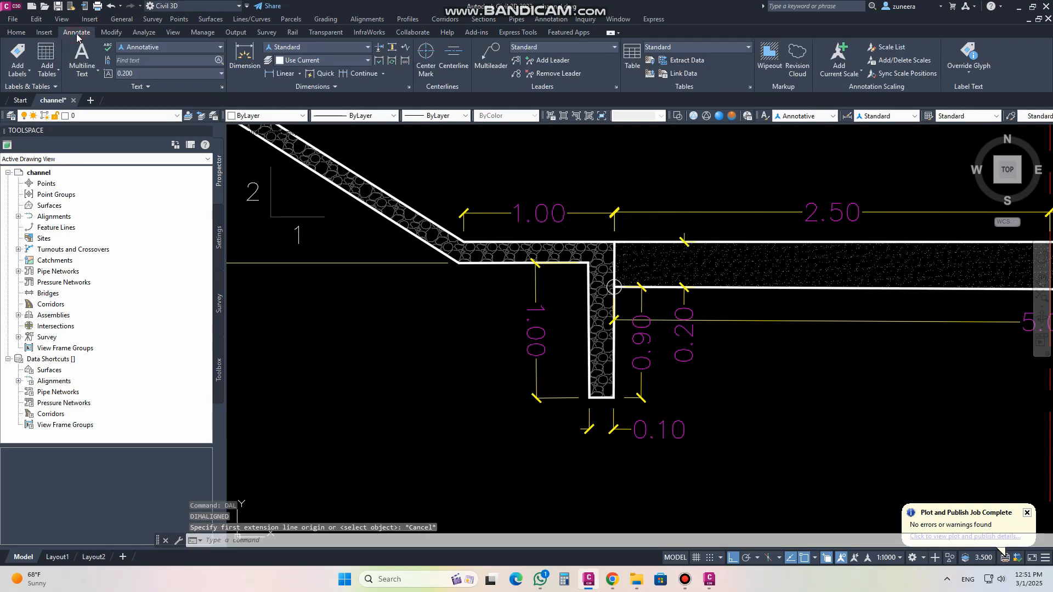
click(244, 57)
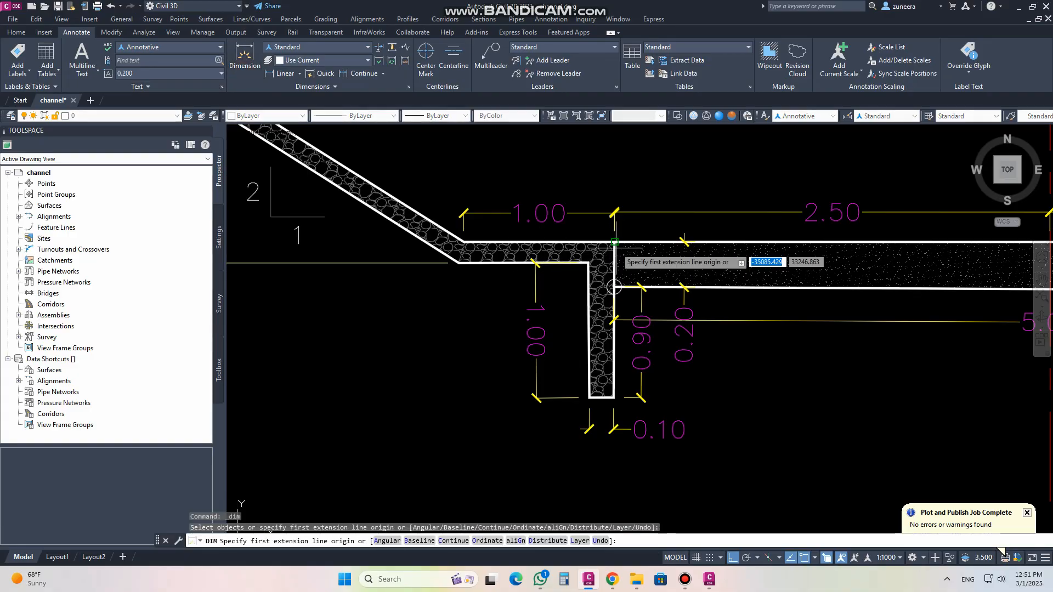
click(614, 241)
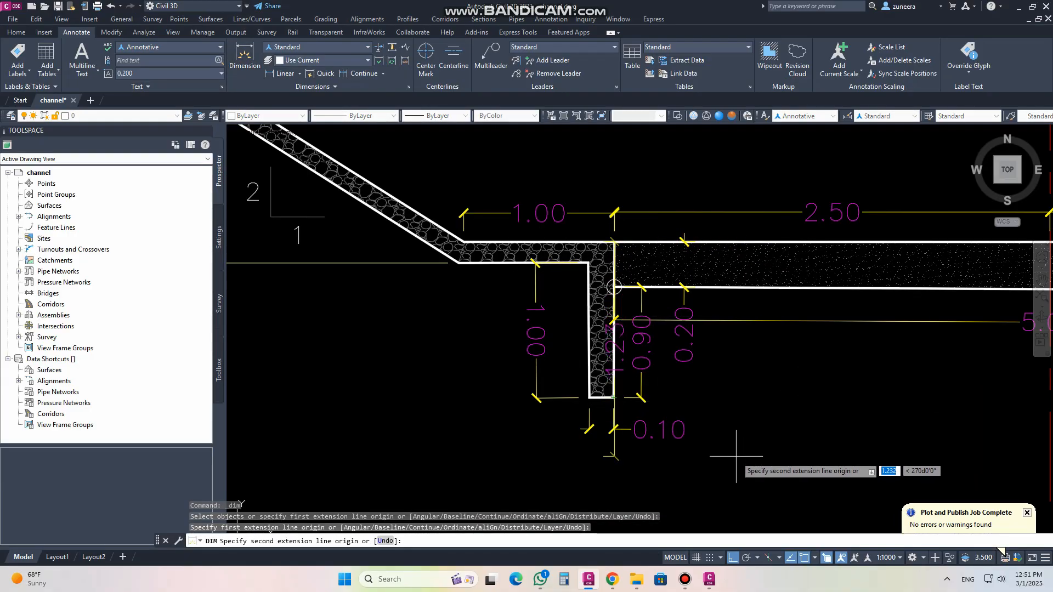
key(Escape)
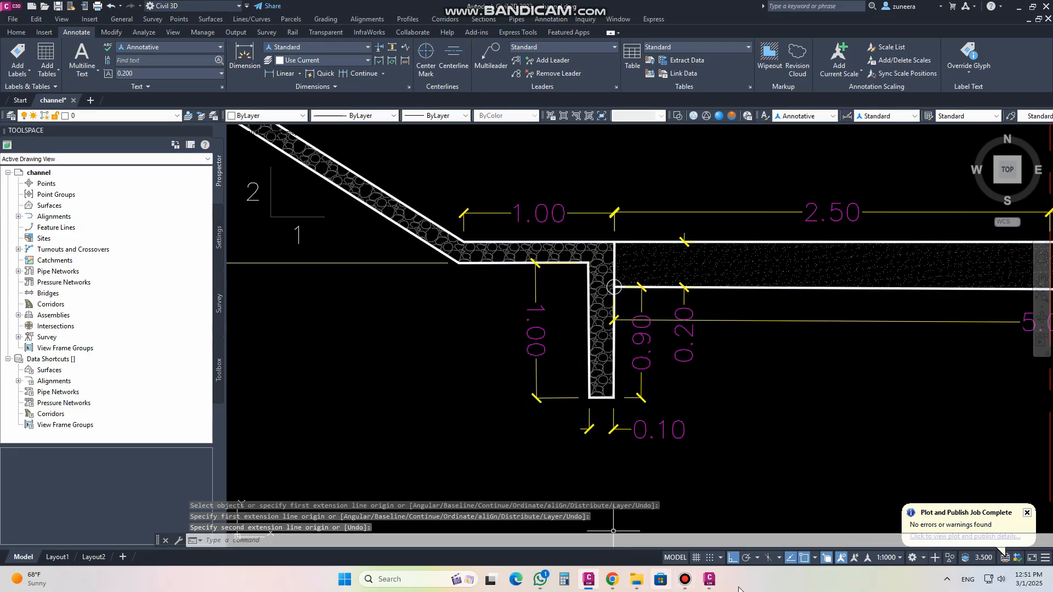
Switch back to Subassembly Composer, add point P7 with link L6 after P6, and paste "GRAVEL" as its point code.
click(709, 579)
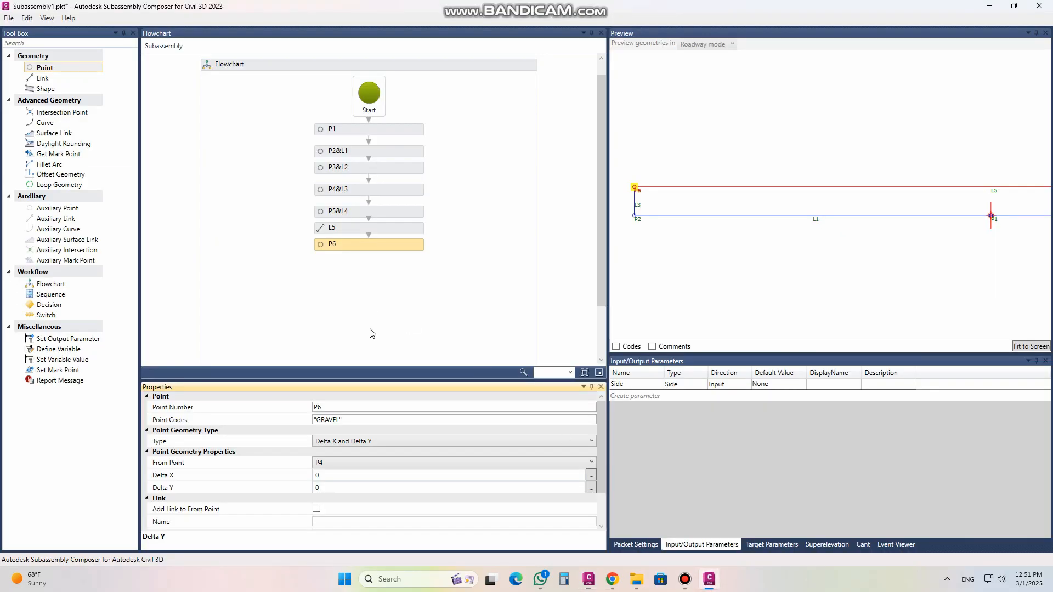
drag(55, 68, 366, 264)
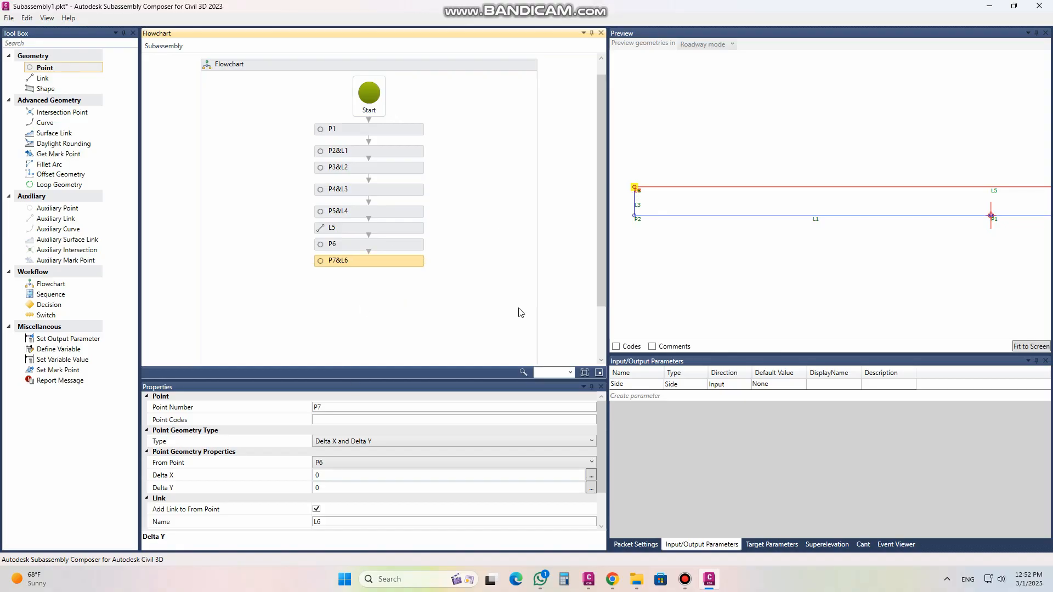
click(329, 419)
right_click(329, 420)
click(359, 451)
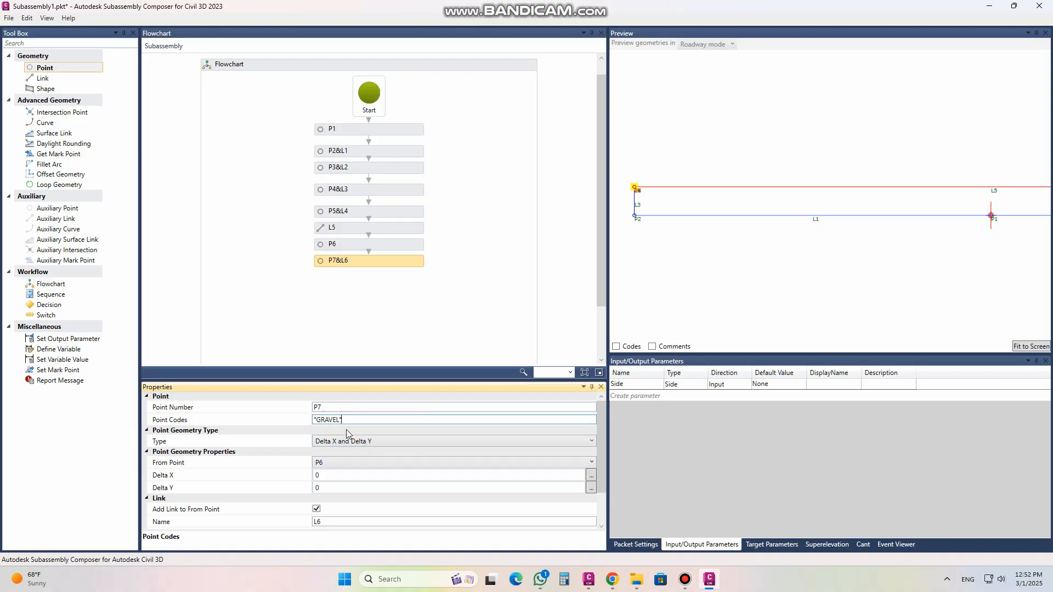
Set P7's Delta Y to -1.1, keeping Delta X at 0.
click(329, 485)
click(321, 475)
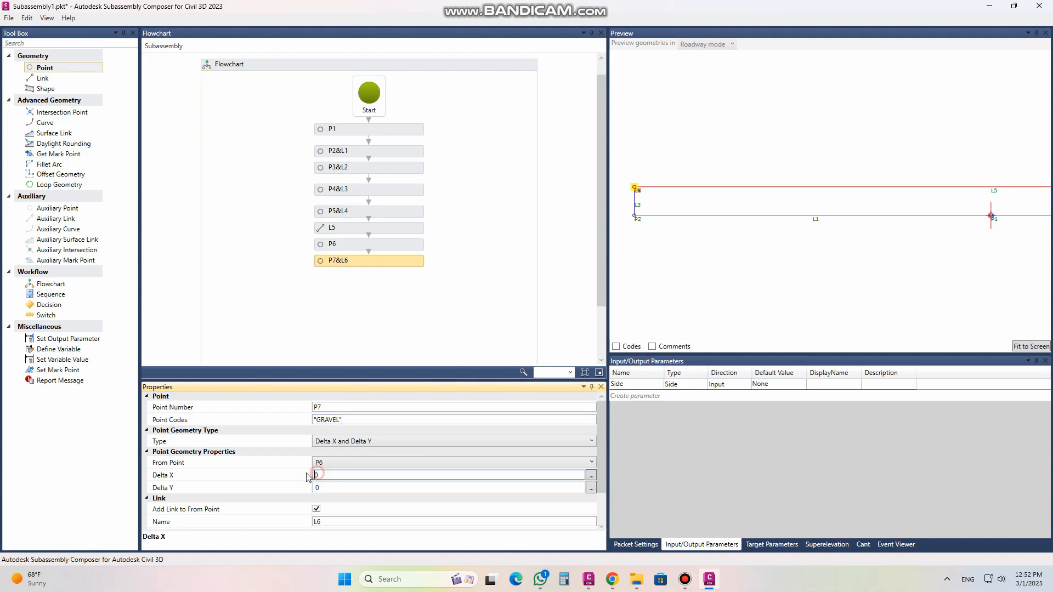
drag(320, 476, 306, 480)
click(325, 487)
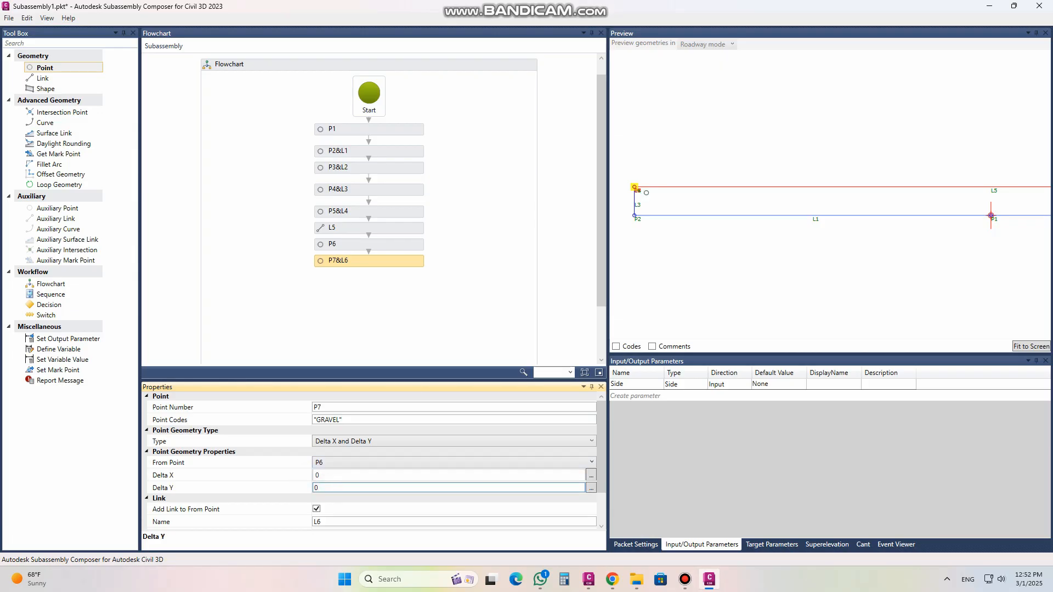
drag(337, 490, 310, 485)
text(-1.1)
click(331, 479)
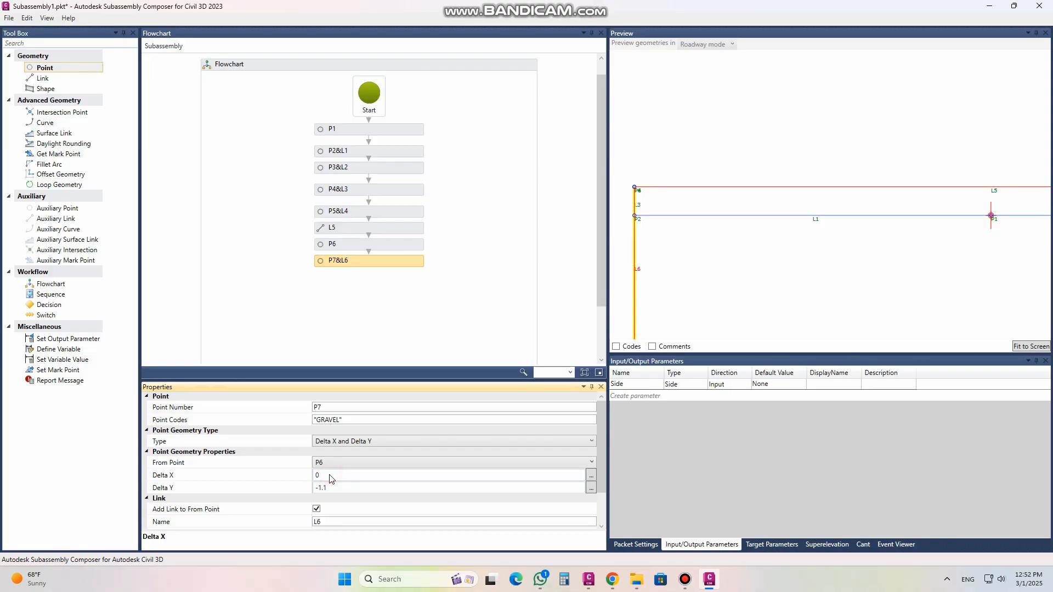
scroll(665, 267, down, 1)
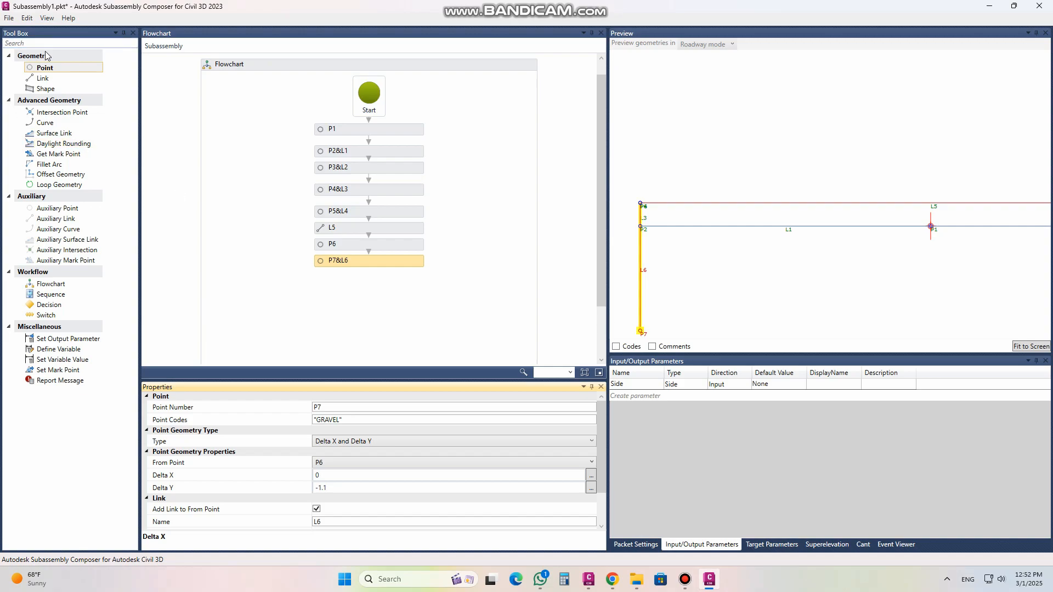
Add point P8 with link L7 after P7 and set its Delta X to -0.1.
drag(49, 67, 352, 292)
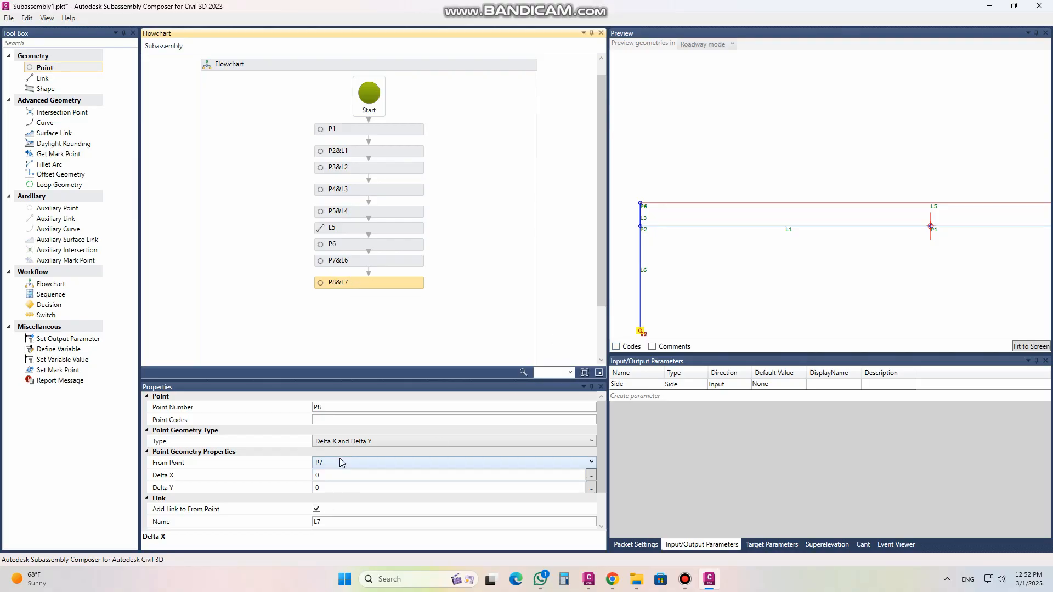
scroll(658, 331, up, 1)
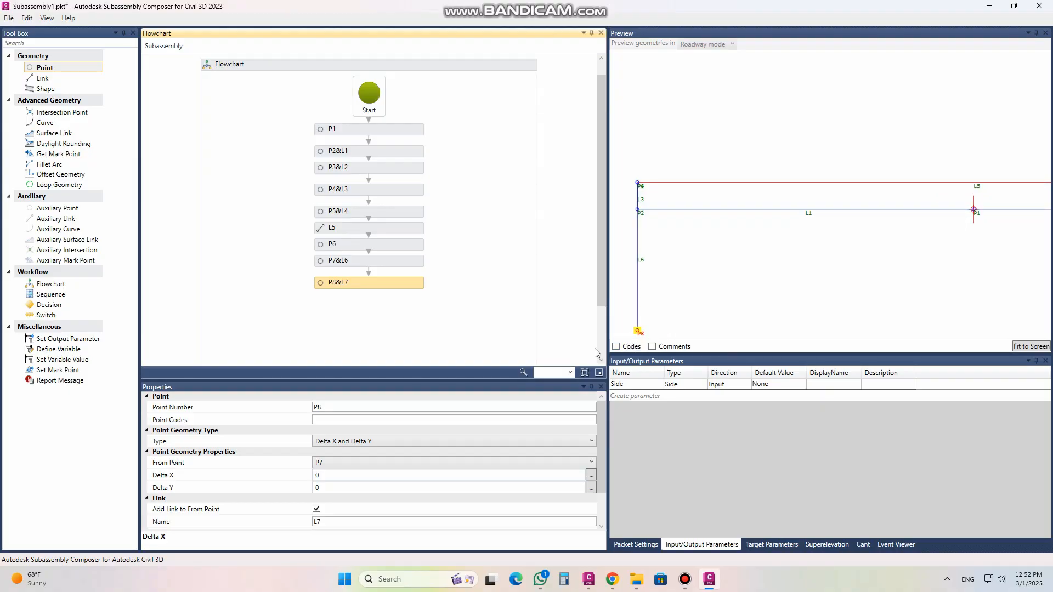
click(331, 489)
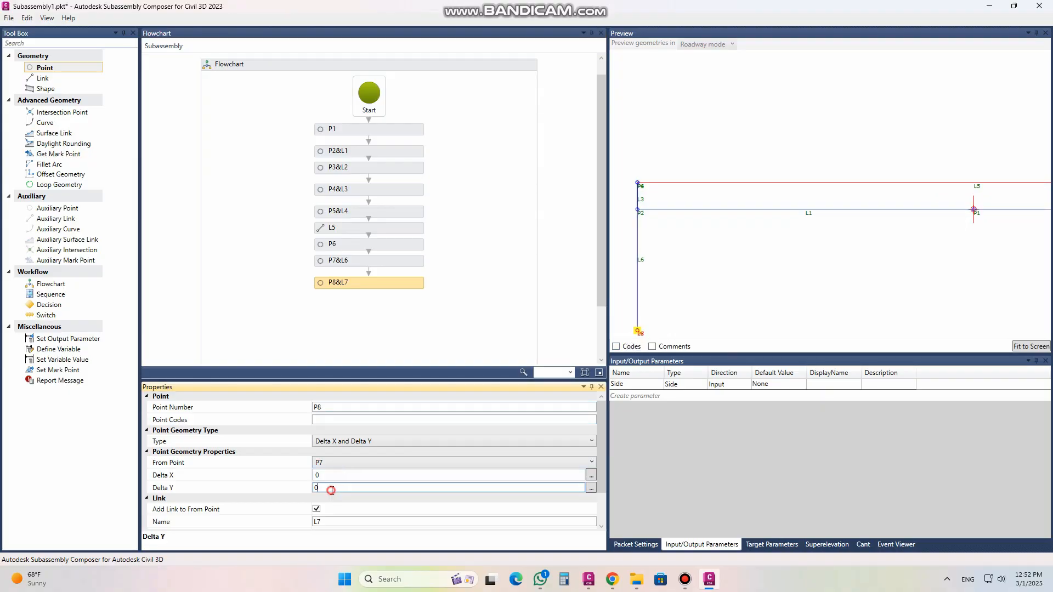
click(333, 475)
double_click(334, 476)
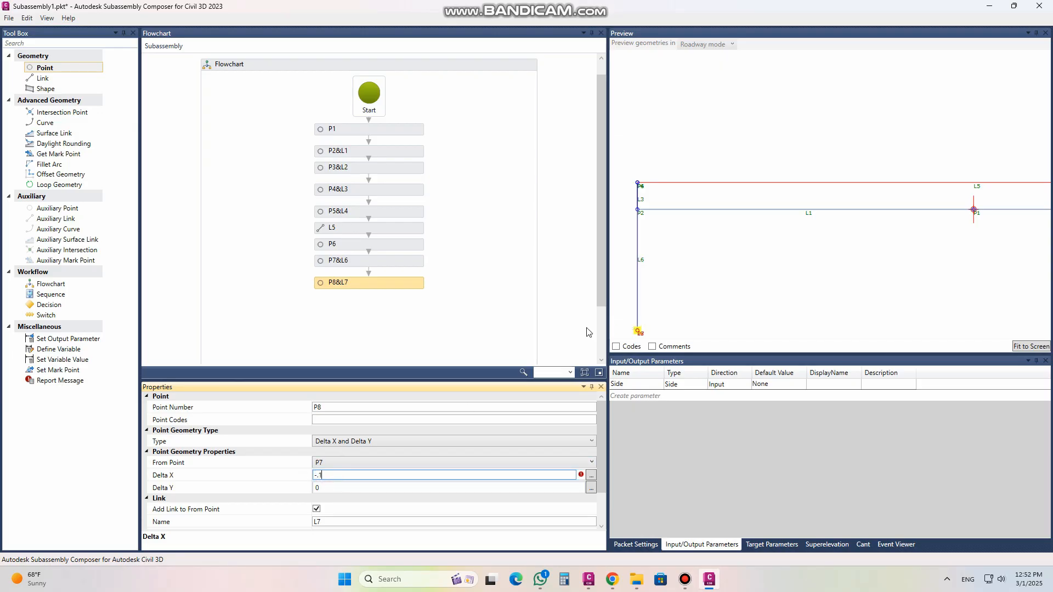
click(379, 488)
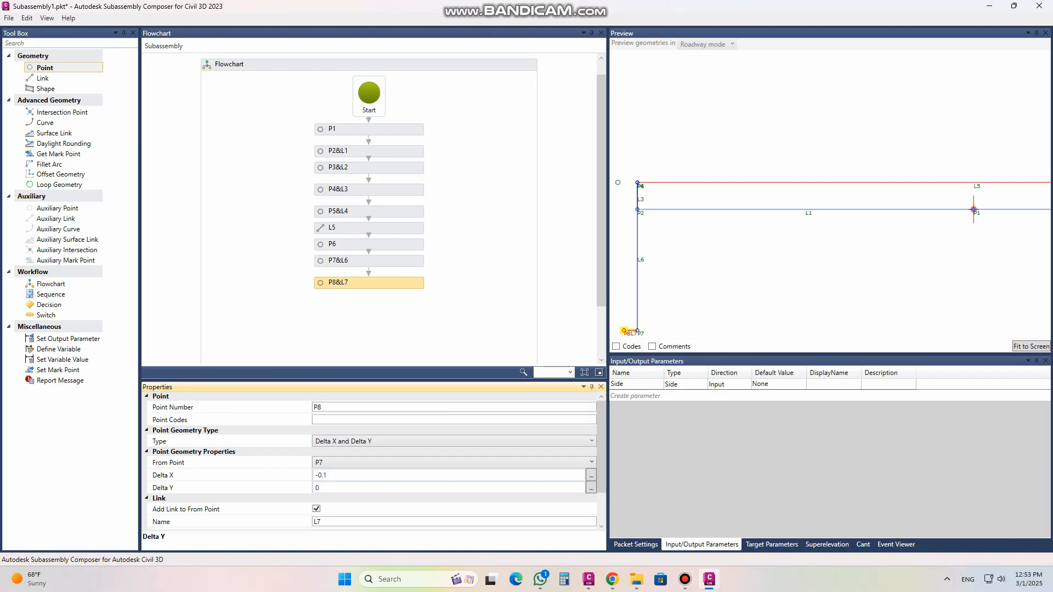
Check the cutoff wall in Civil 3D, return to Subassembly Composer and paste "GRAVEL" as P8's point code.
click(588, 579)
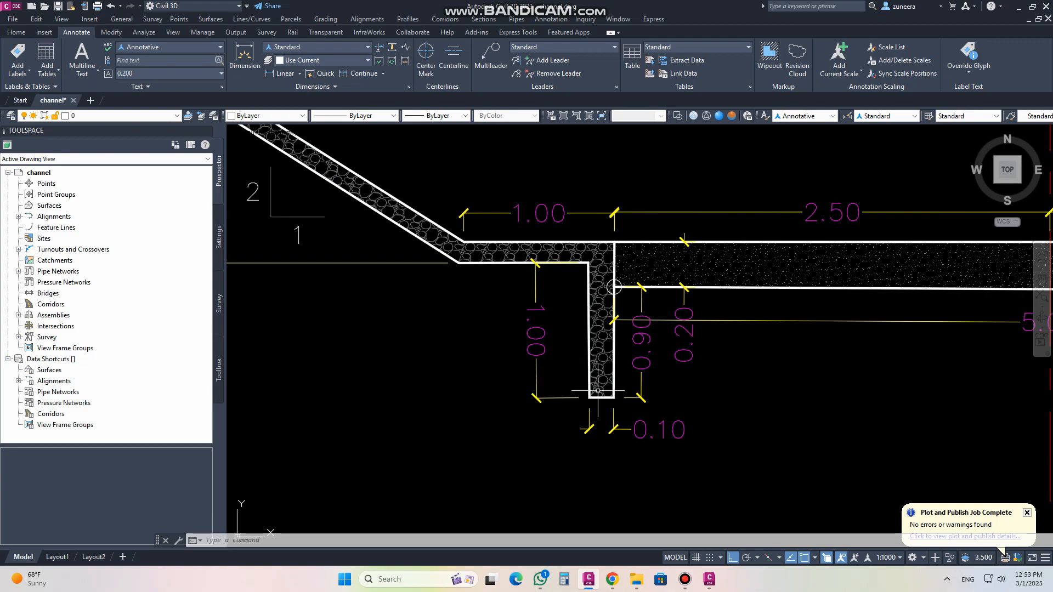
click(709, 579)
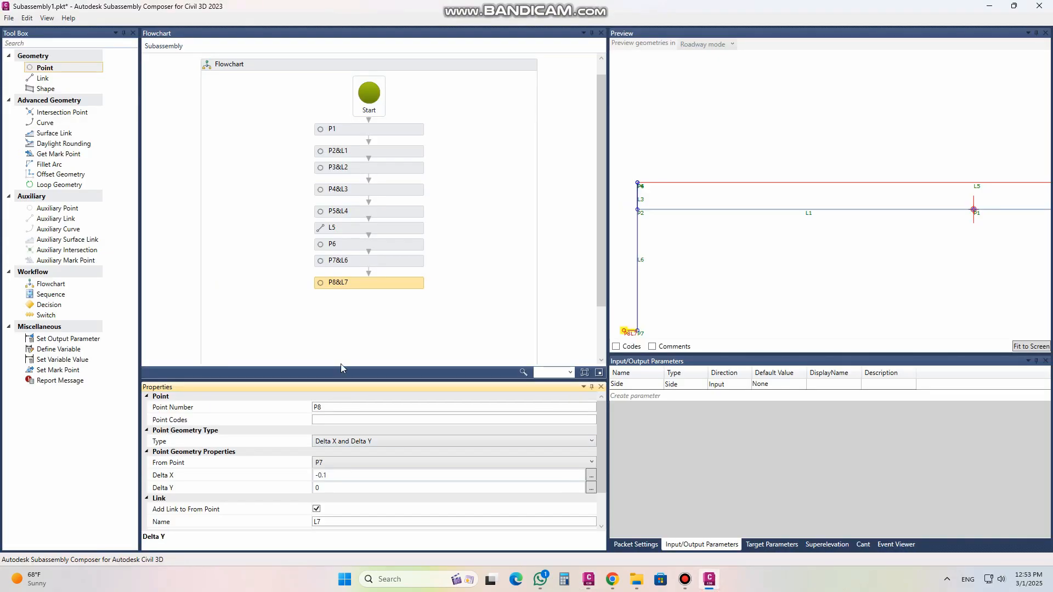
click(353, 422)
right_click(340, 420)
click(366, 451)
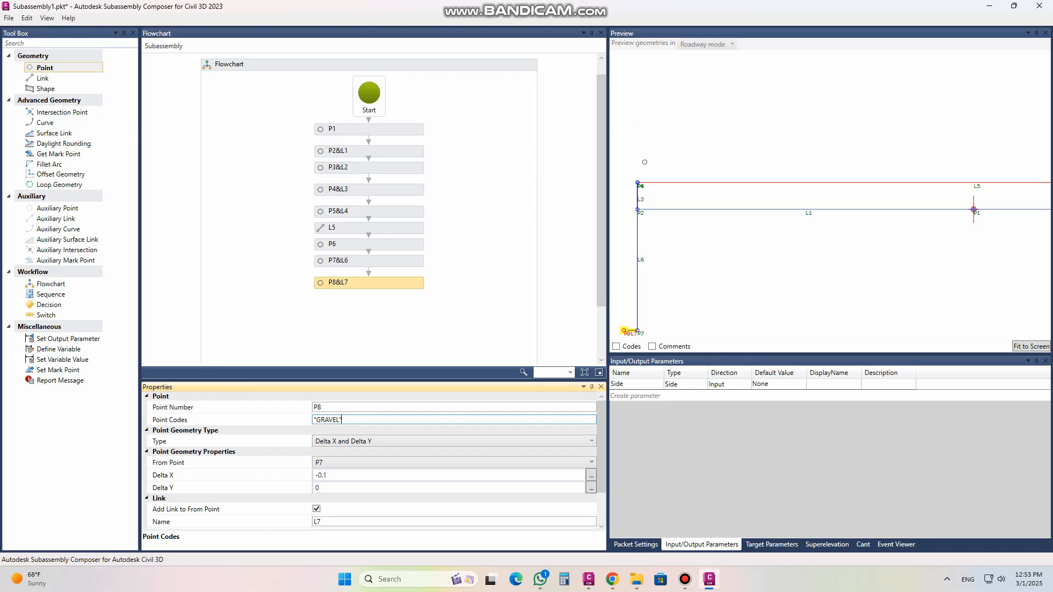
Show the codes in the preview to check the point and link labels, and hide them again.
click(617, 347)
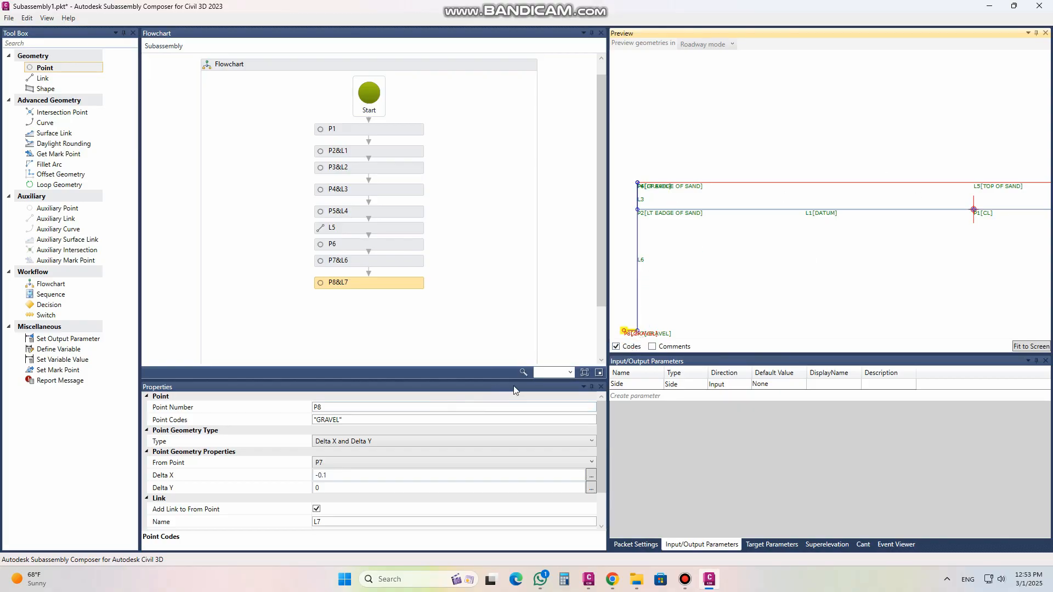
click(617, 346)
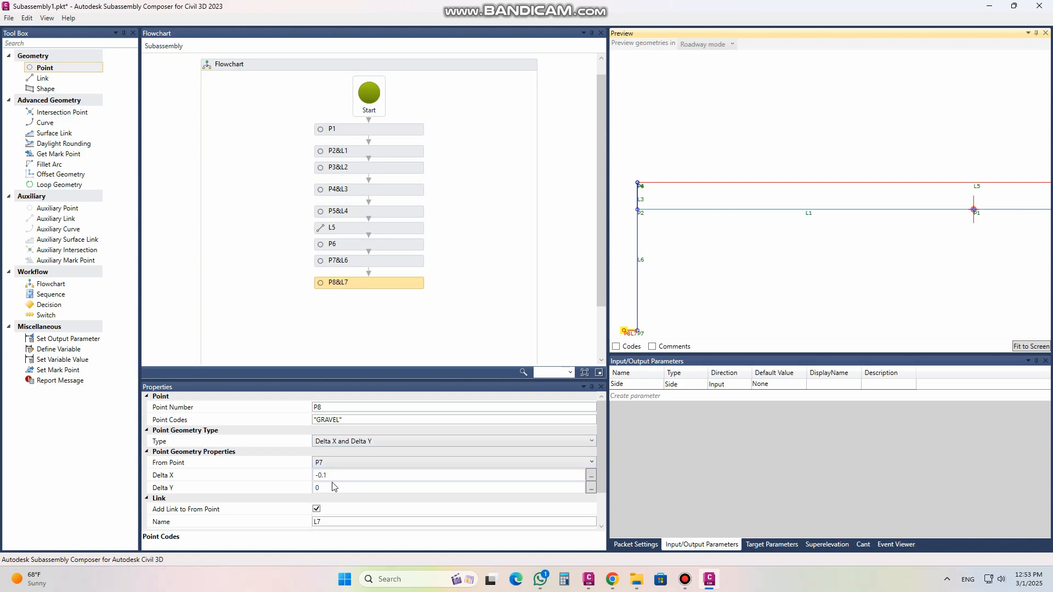
Add point P9 with link L8 after P8 and paste "GRAVEL" as its point code.
drag(65, 68, 364, 303)
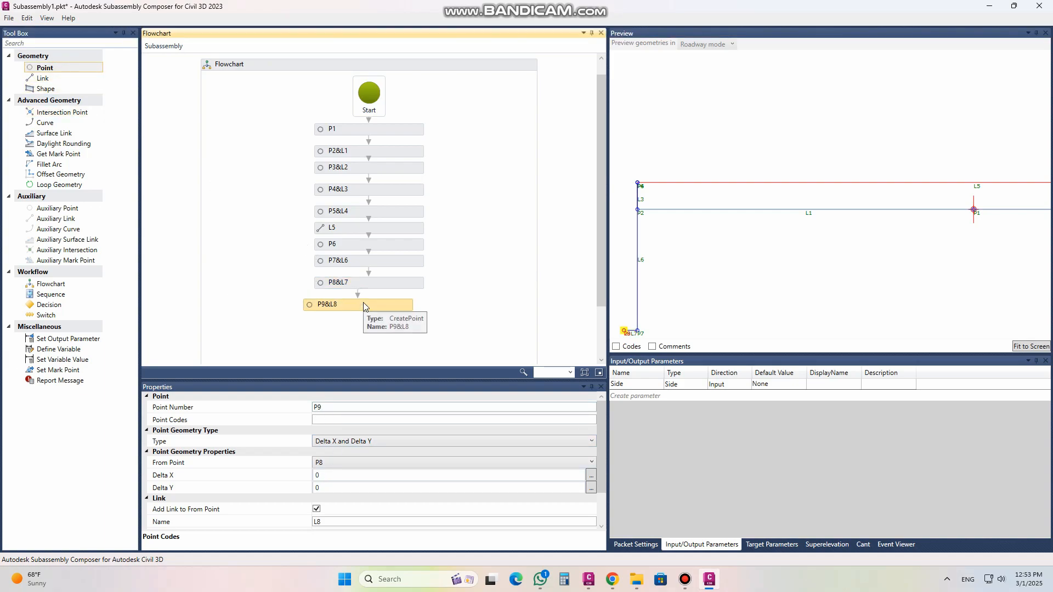
click(340, 420)
right_click(341, 420)
click(369, 450)
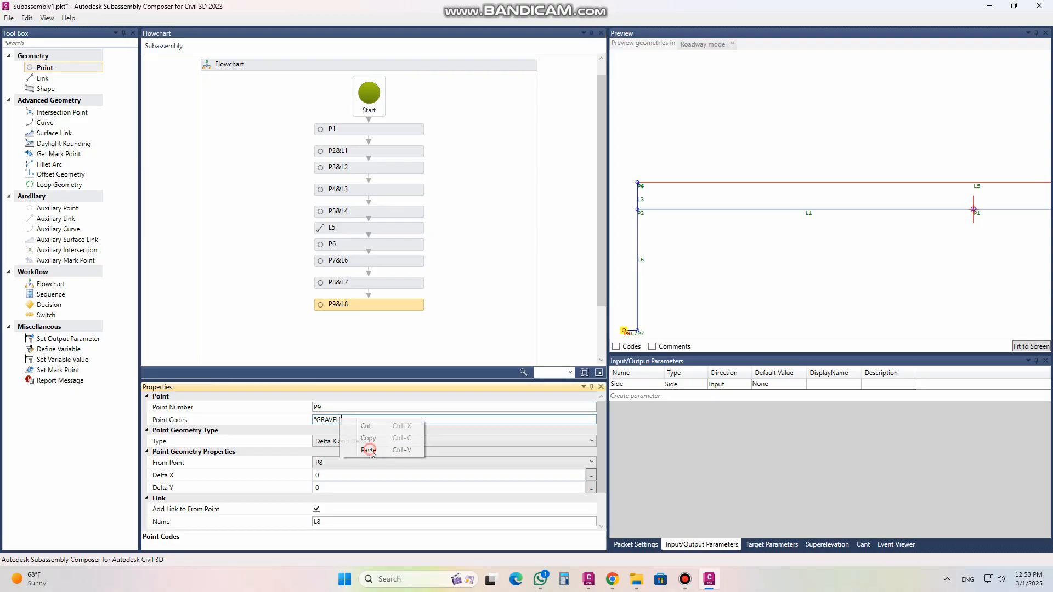
Set P9's Delta Y to 1 to form the outer face of the cutoff wall.
click(323, 488)
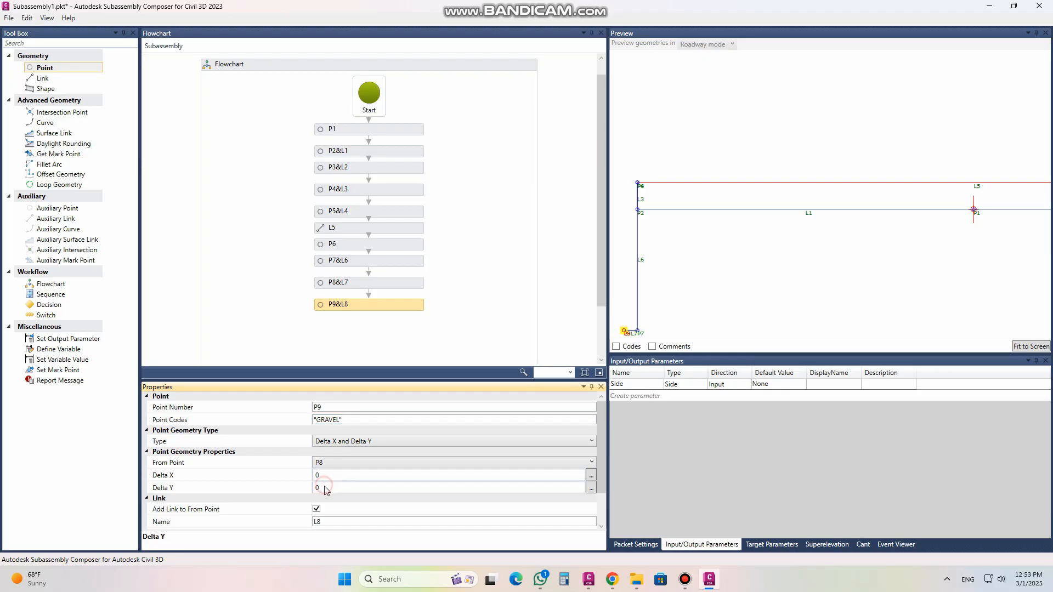
key(ctrl+a)
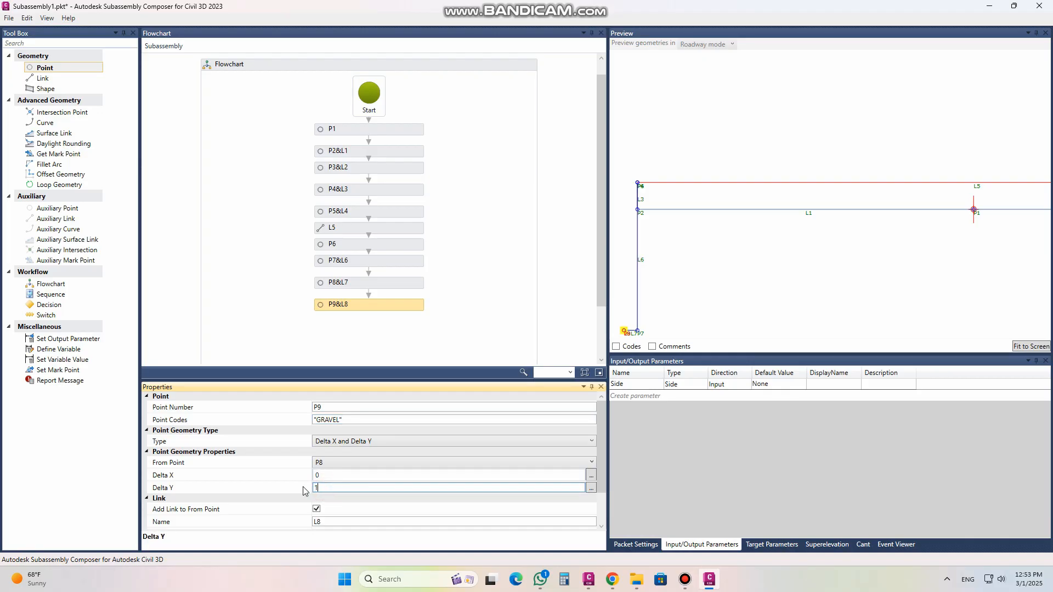
click(351, 476)
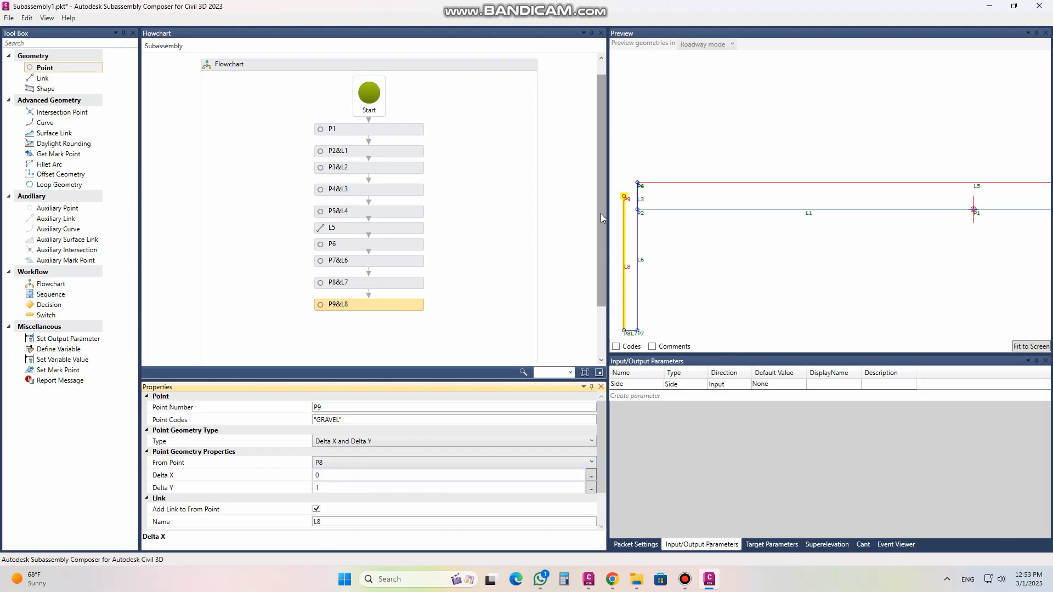
drag(686, 238, 839, 237)
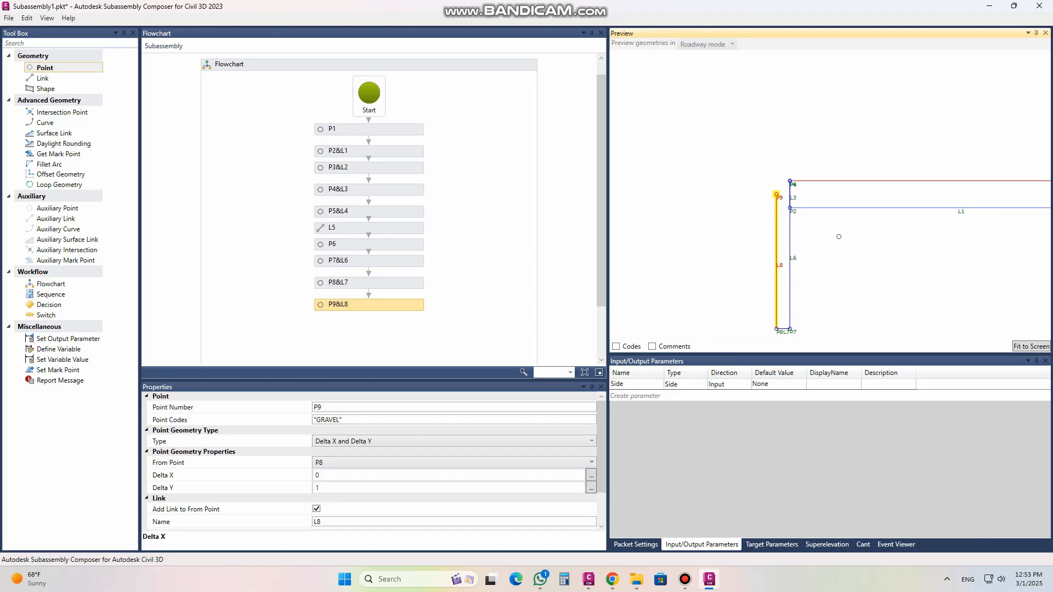
drag(731, 226, 823, 214)
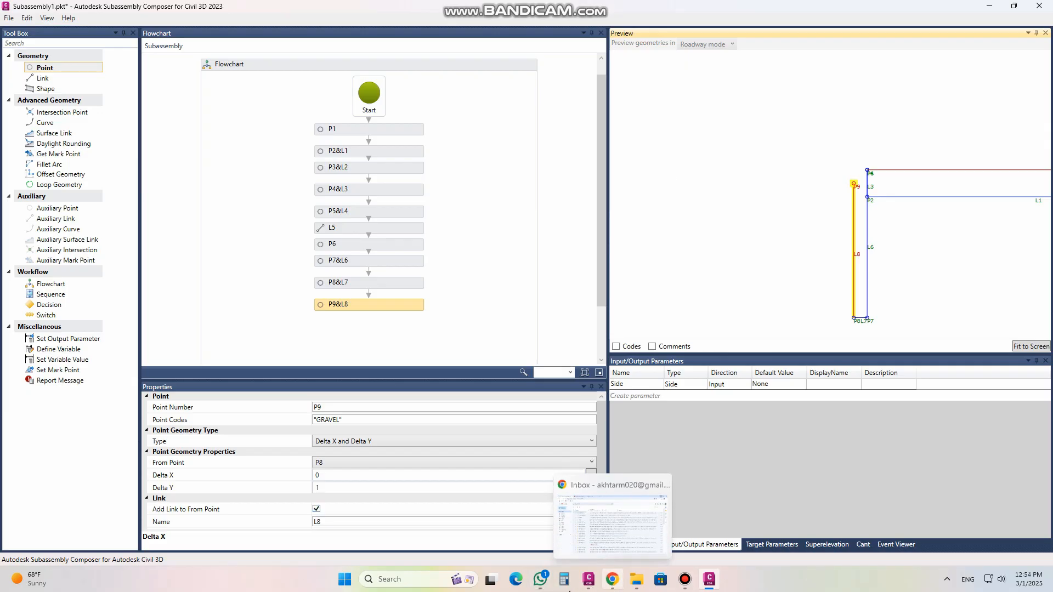
Switch to Civil 3D and examine the horizontal gravel ledge between the cutoff wall and the side slope.
click(589, 579)
middle_drag(442, 301, 461, 346)
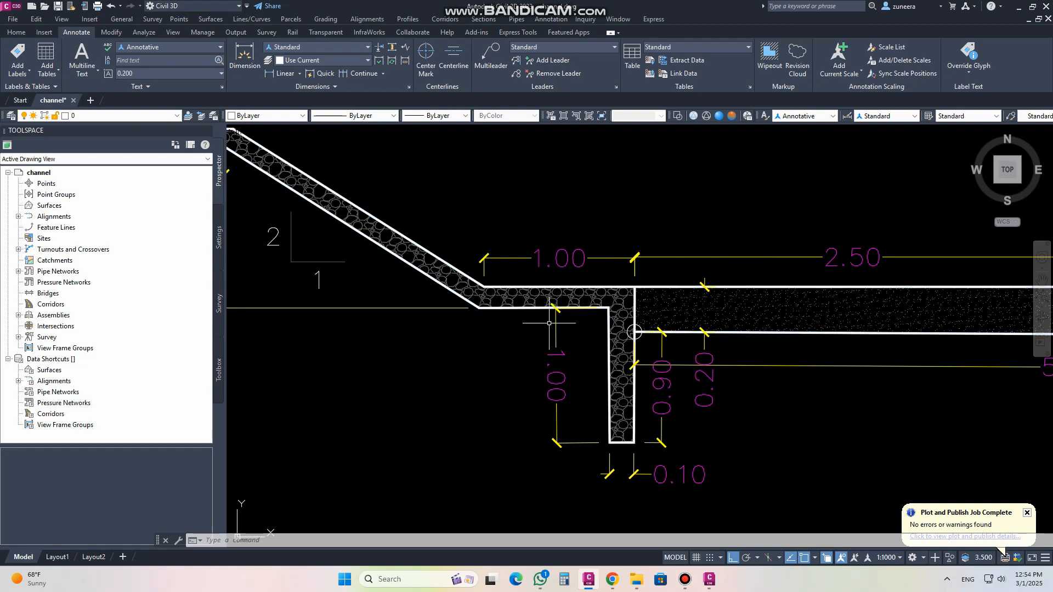
scroll(439, 318, down, 3)
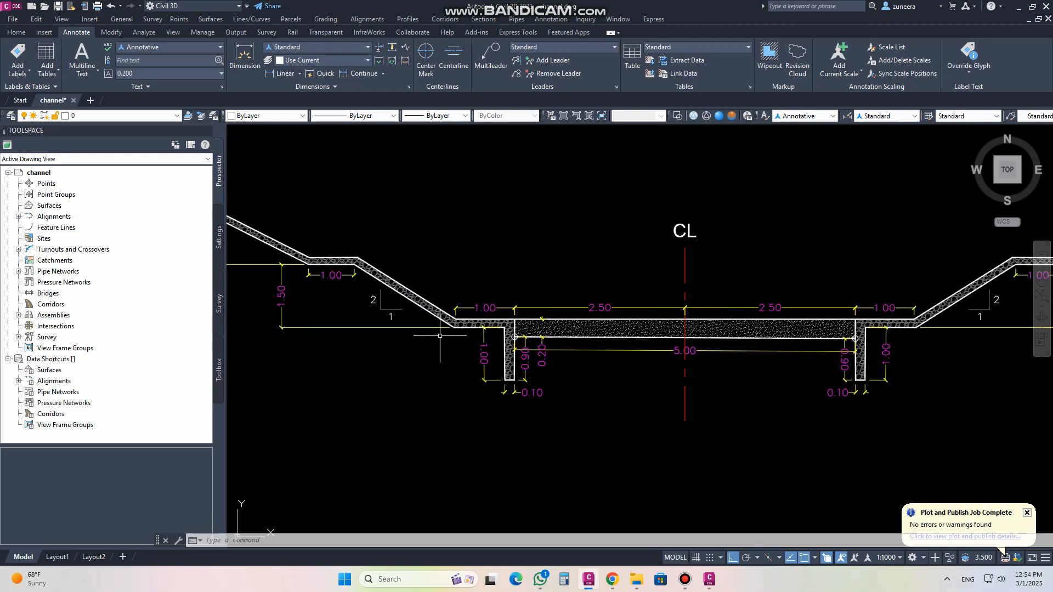
scroll(456, 326, up, 3)
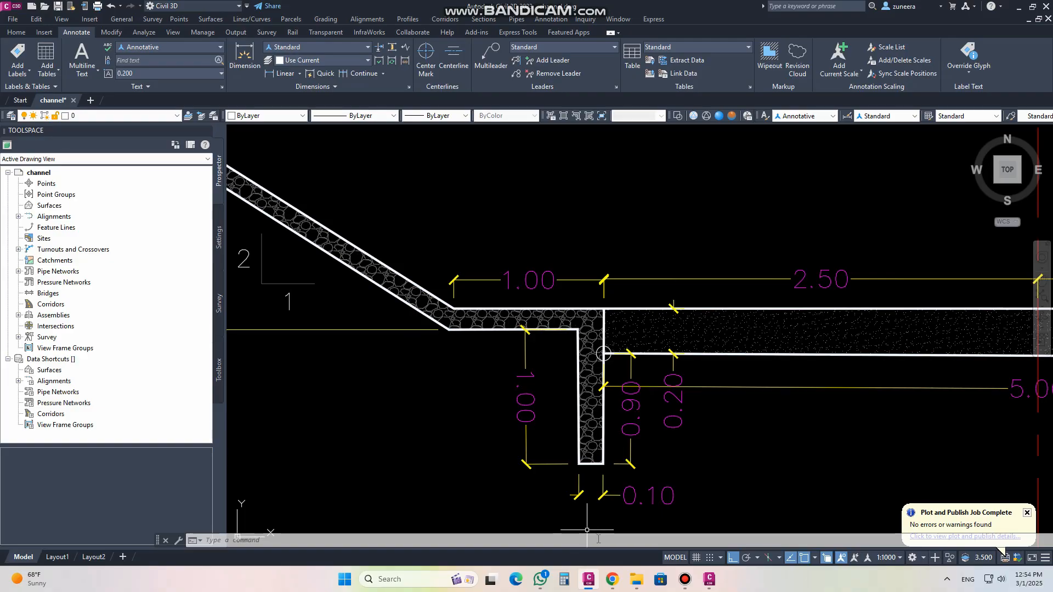
Switch back to Subassembly Composer, add point P10 with link L9 after P9, and paste "GRAVEL" as its point code.
click(709, 579)
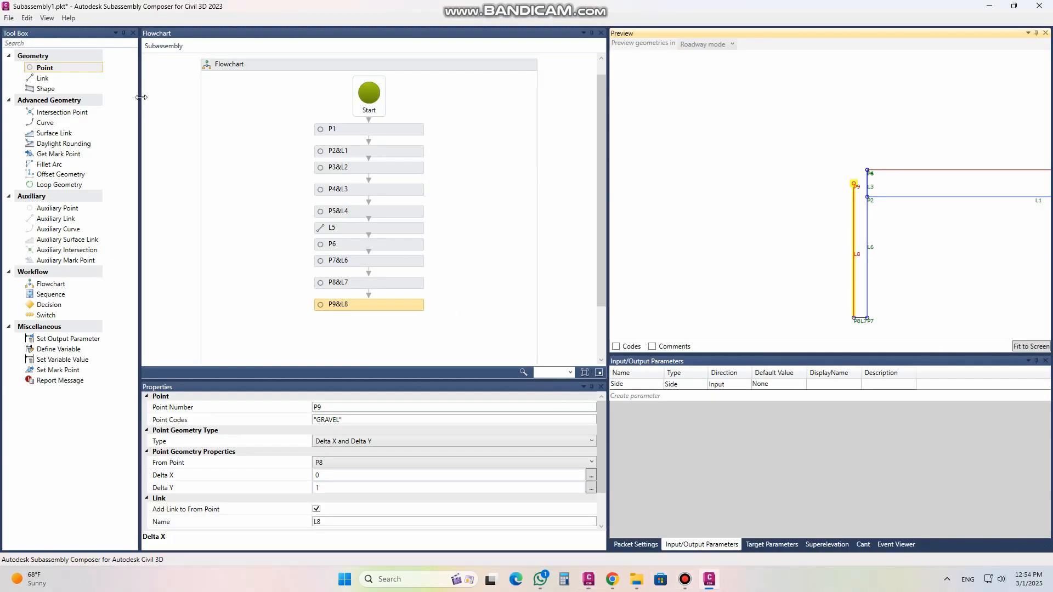
drag(82, 69, 364, 276)
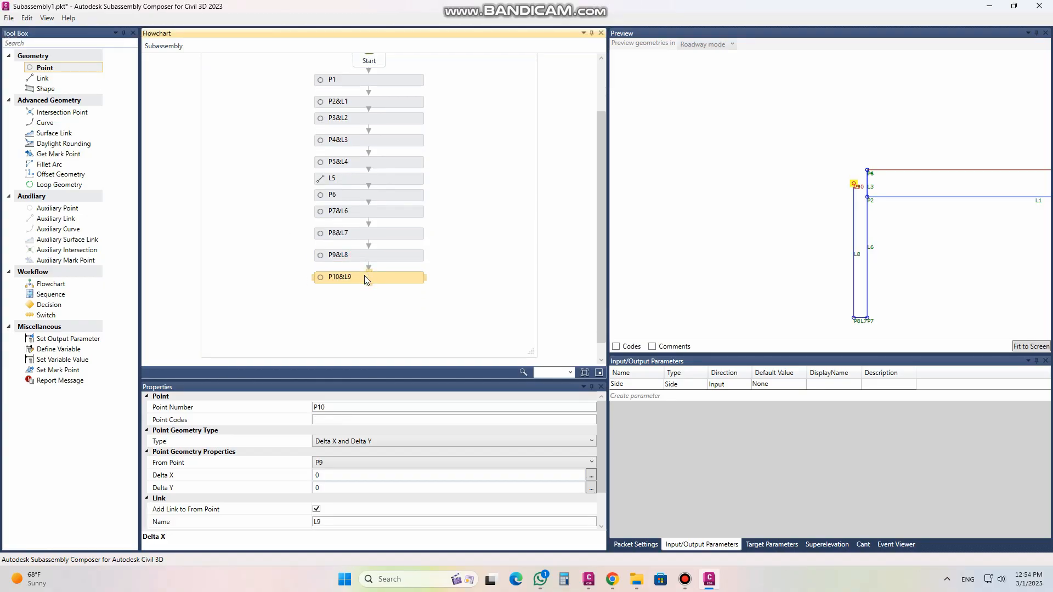
click(357, 420)
right_click(356, 419)
click(404, 450)
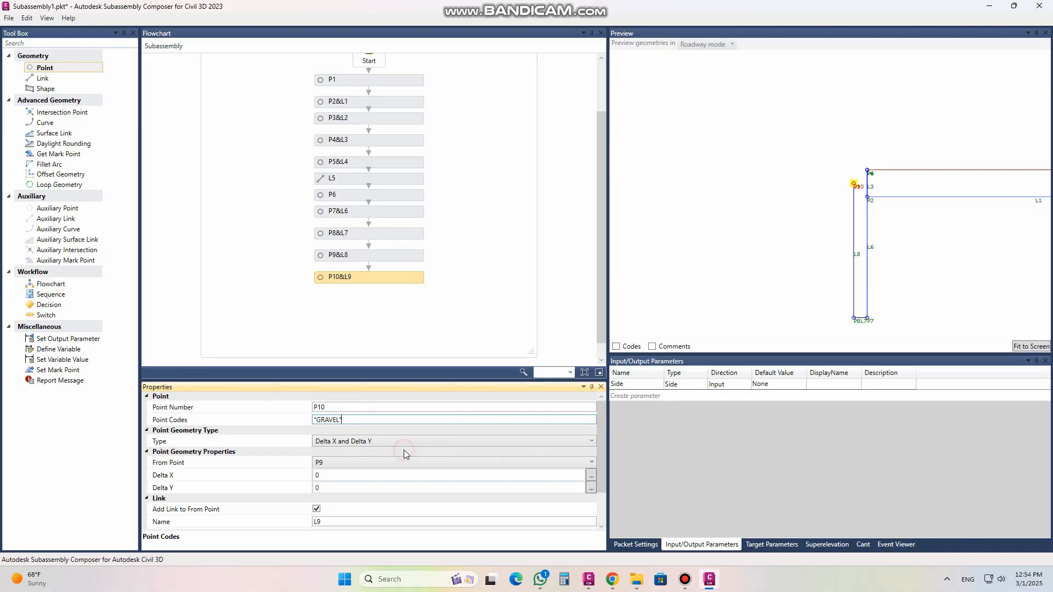
Set P10's Delta X to -1, keeping Delta Y at 0.
click(338, 476)
drag(323, 475, 306, 476)
text(-1)
click(331, 489)
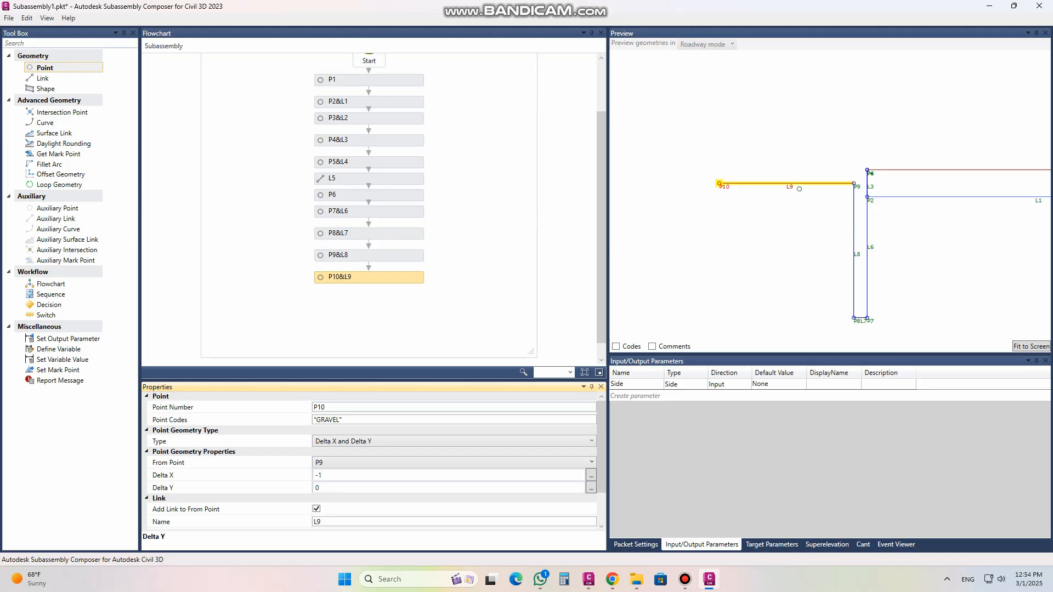
scroll(847, 300, down, 2)
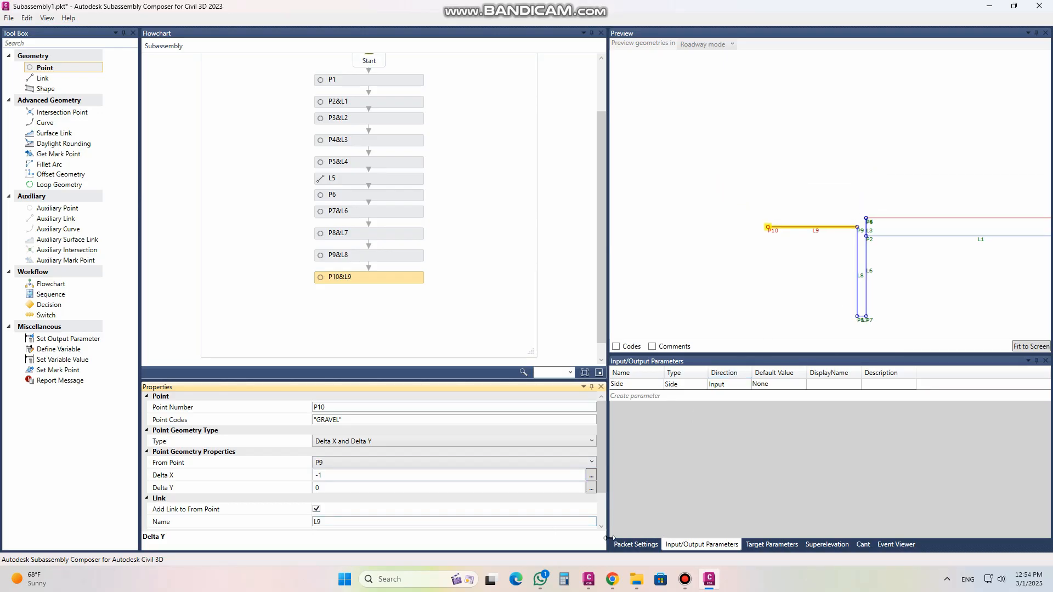
Switch to Civil 3D and examine the slope ratio and height of the lower gravel side slope.
click(588, 579)
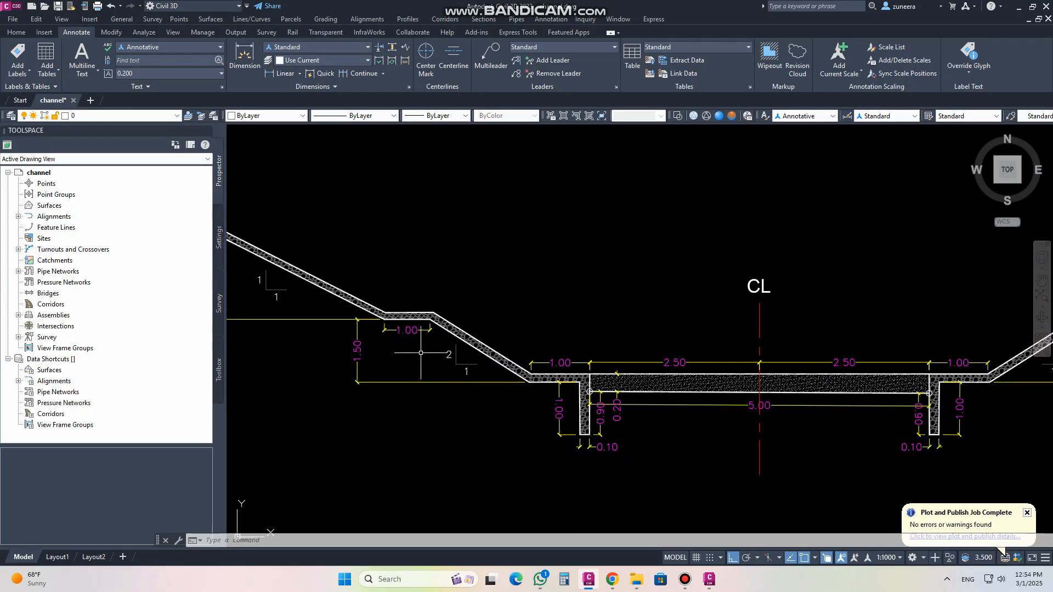
scroll(433, 336, up, 4)
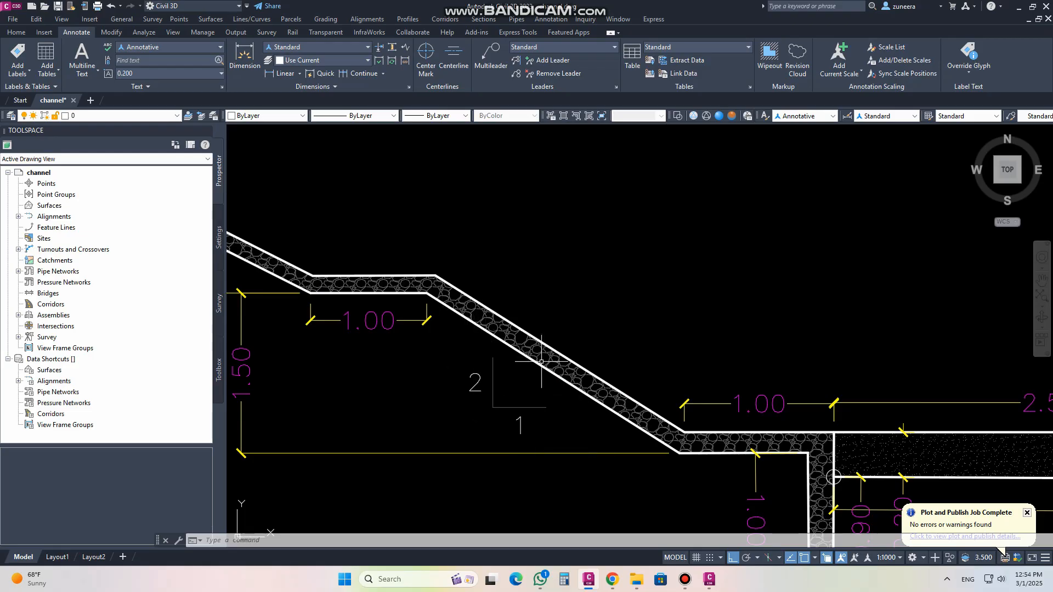
scroll(541, 362, down, 2)
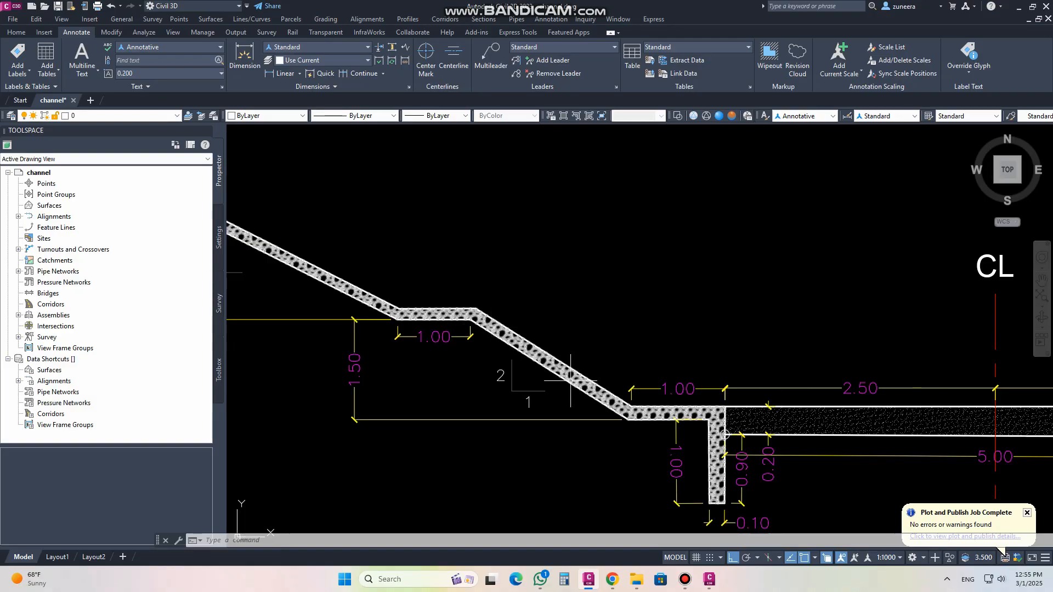
Switch back to Subassembly Composer, add point P11 with link L10 after P10, and paste "GRAVEL" as its point code.
click(590, 582)
click(592, 583)
click(591, 582)
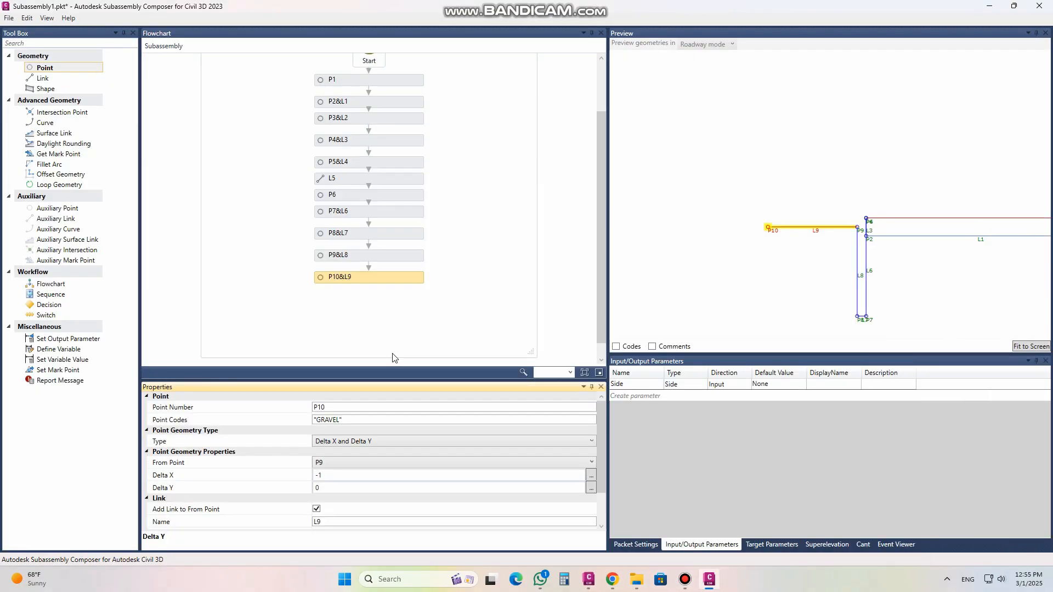
drag(77, 67, 745, 251)
drag(60, 70, 376, 300)
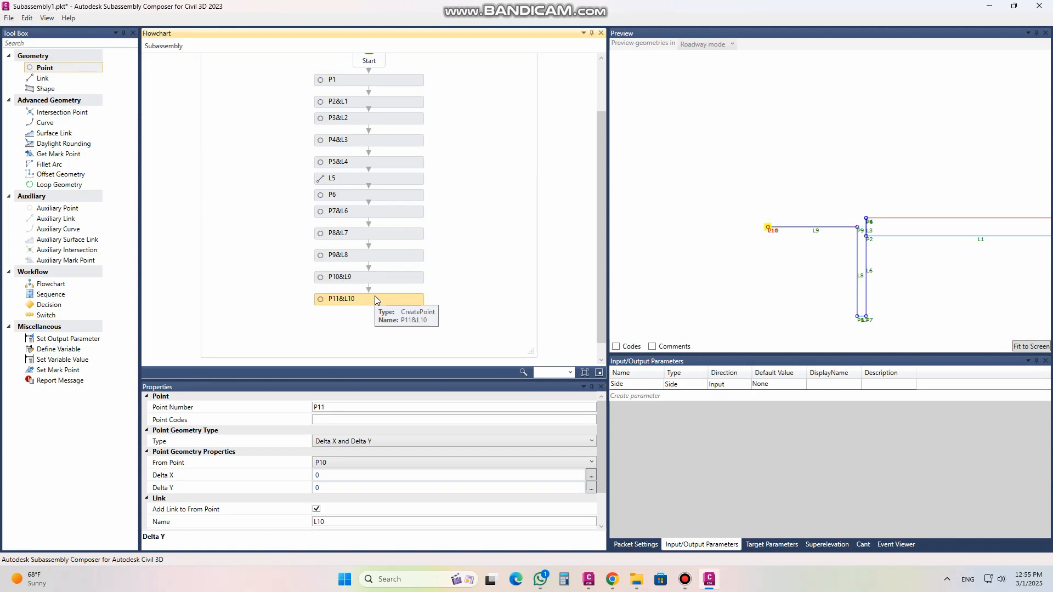
click(338, 420)
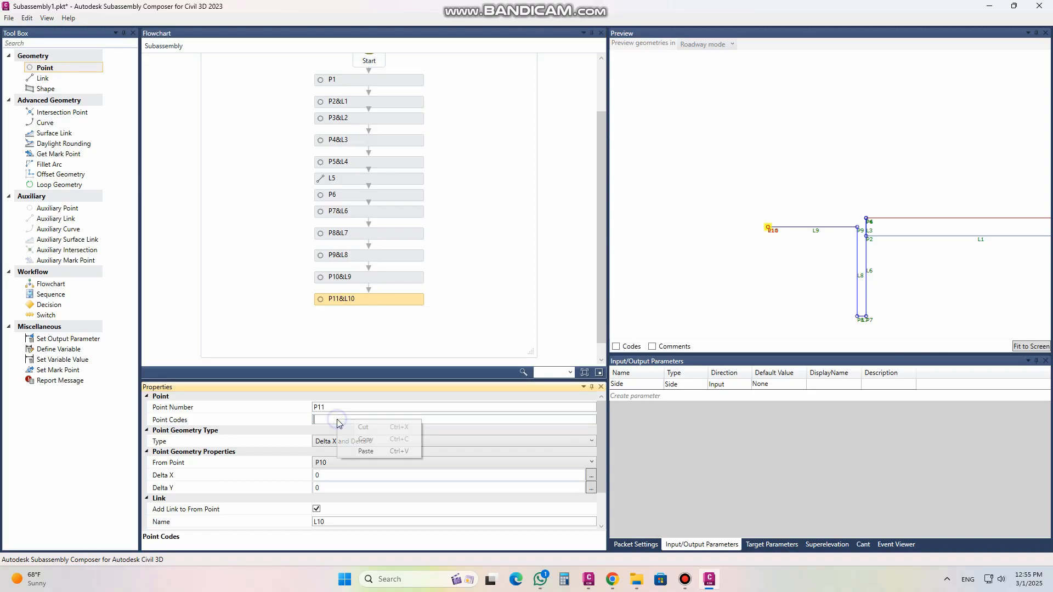
click(363, 447)
Change P11's point geometry type to Slope and Delta X and set its Delta X to -1.5.
click(340, 443)
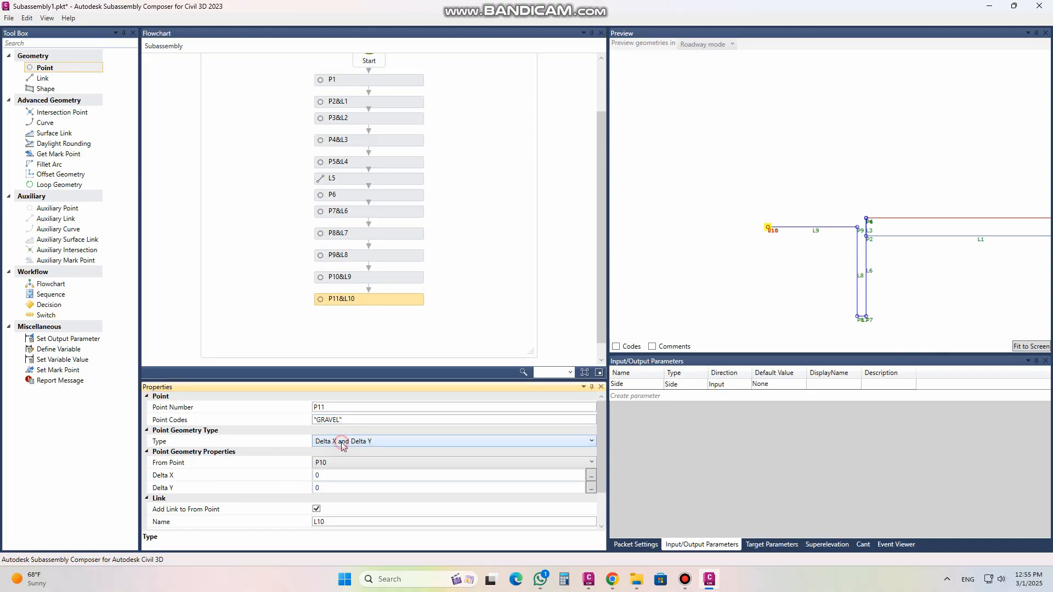
click(342, 443)
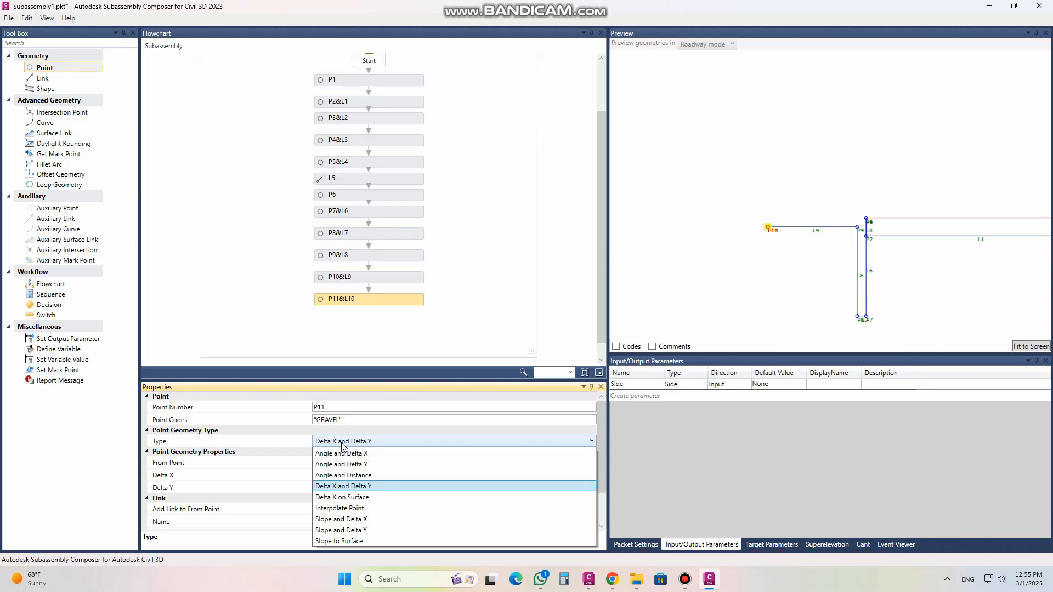
click(345, 519)
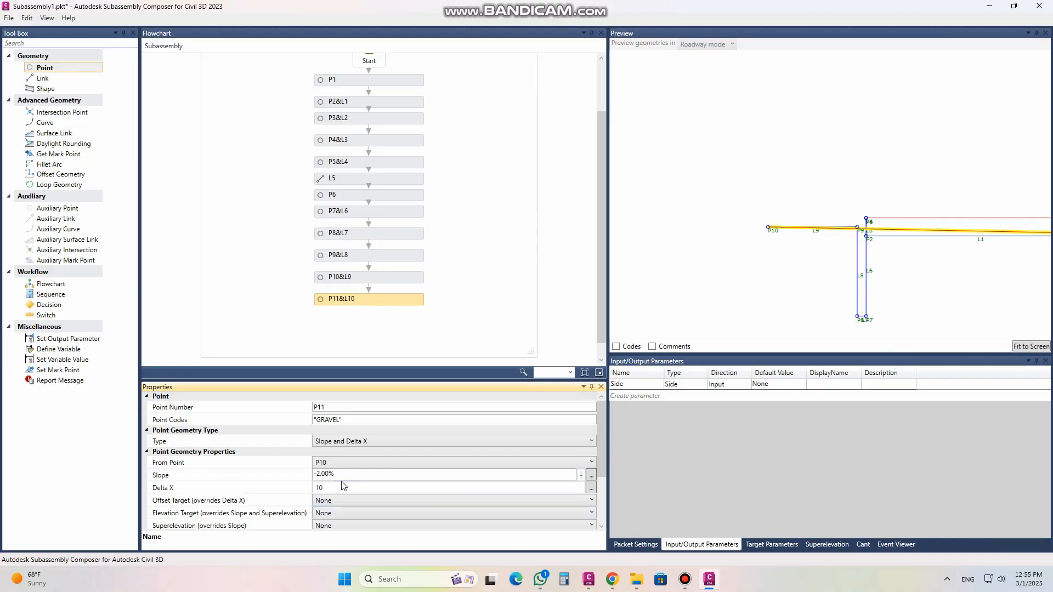
drag(335, 490, 313, 488)
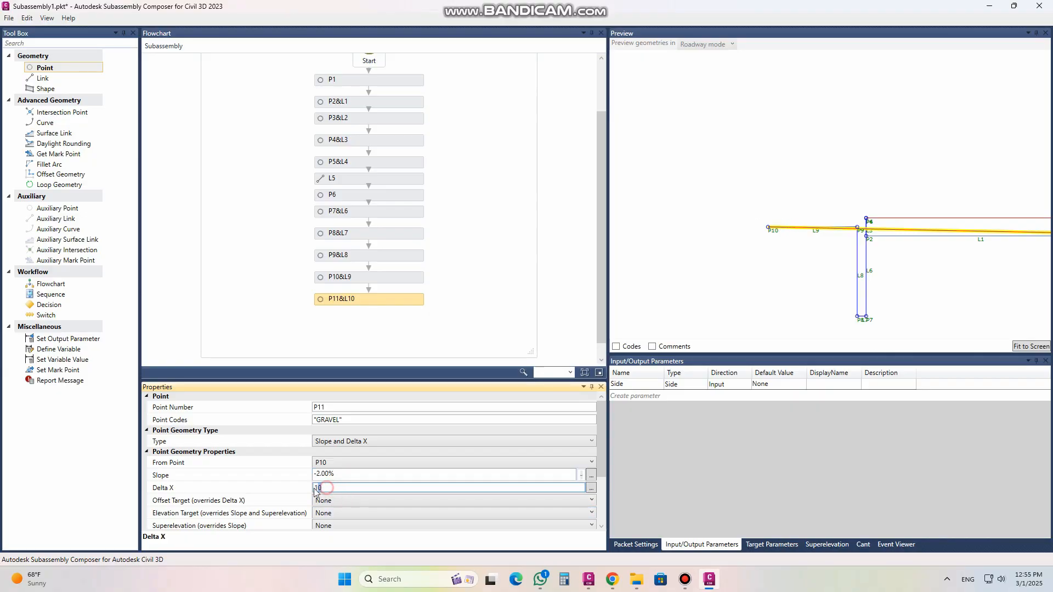
text(-1.5)
click(352, 474)
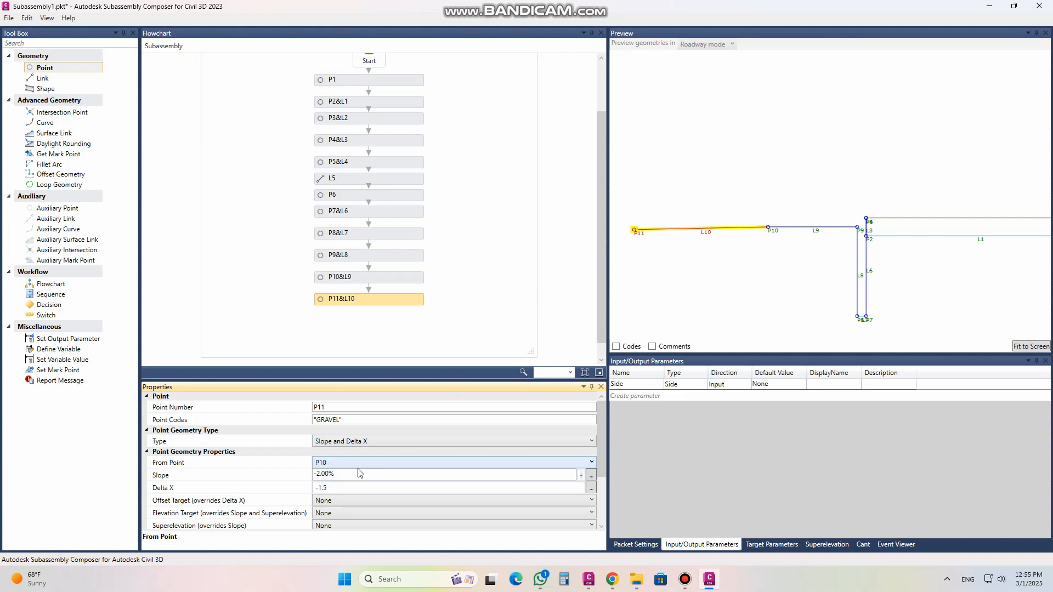
Try a slope of 1:2 with a Delta X of -1 for P11.
click(351, 474)
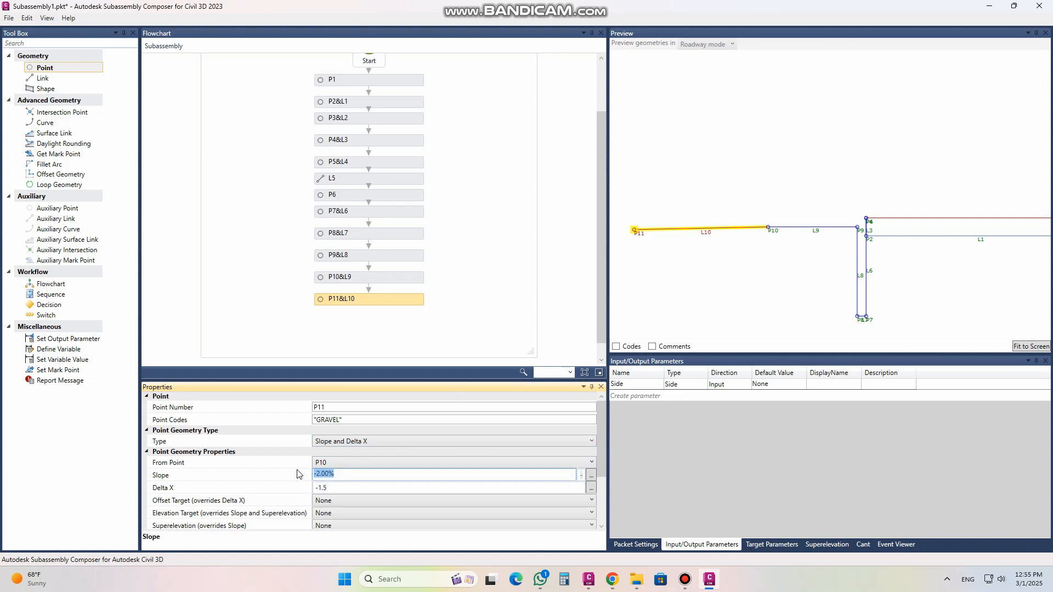
text(1:2)
click(330, 488)
scroll(754, 278, down, 3)
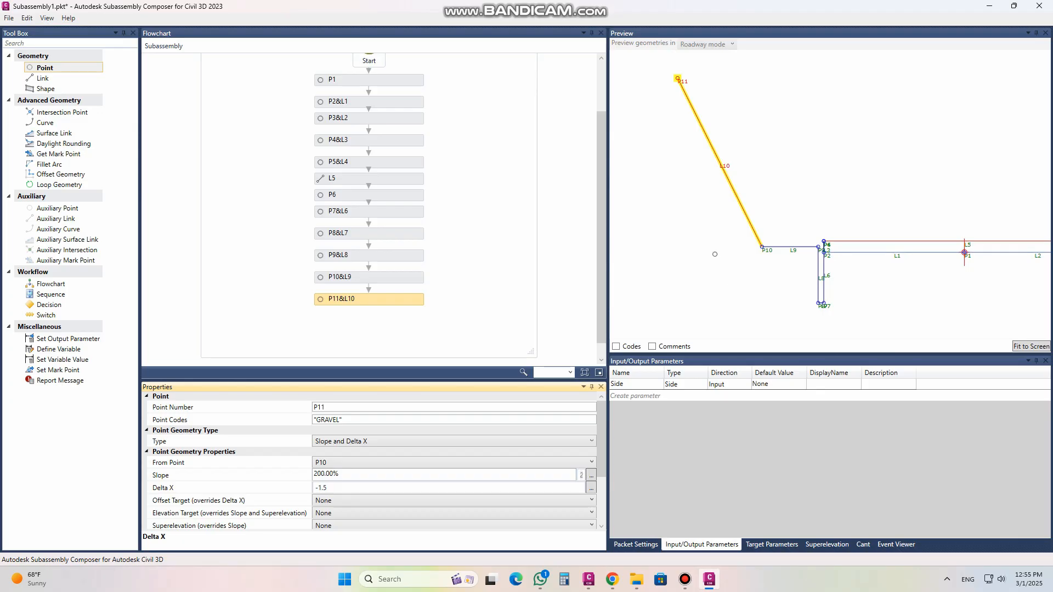
scroll(718, 267, down, 1)
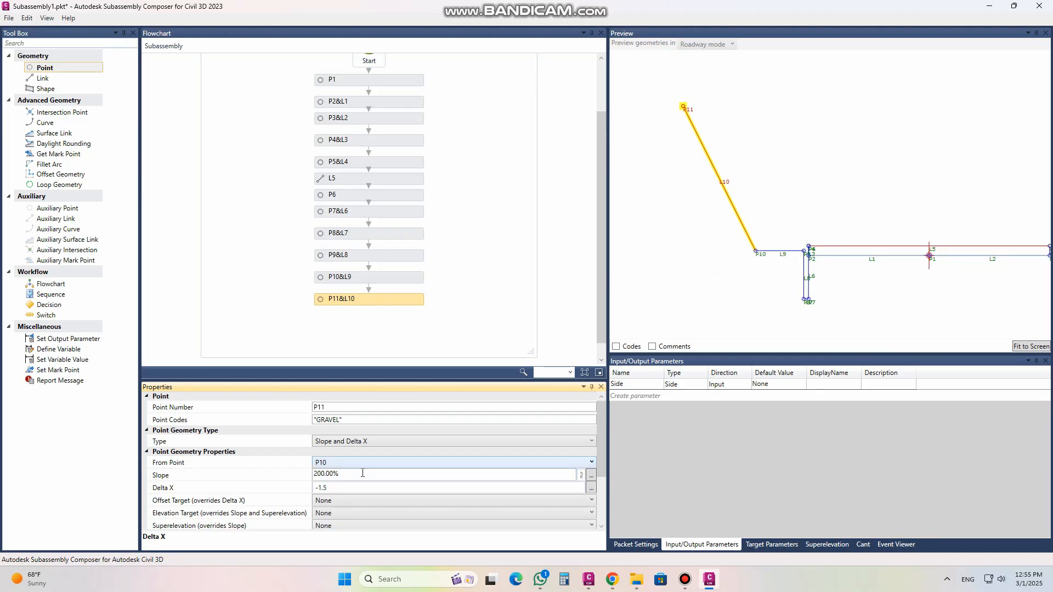
click(338, 488)
drag(340, 487, 308, 488)
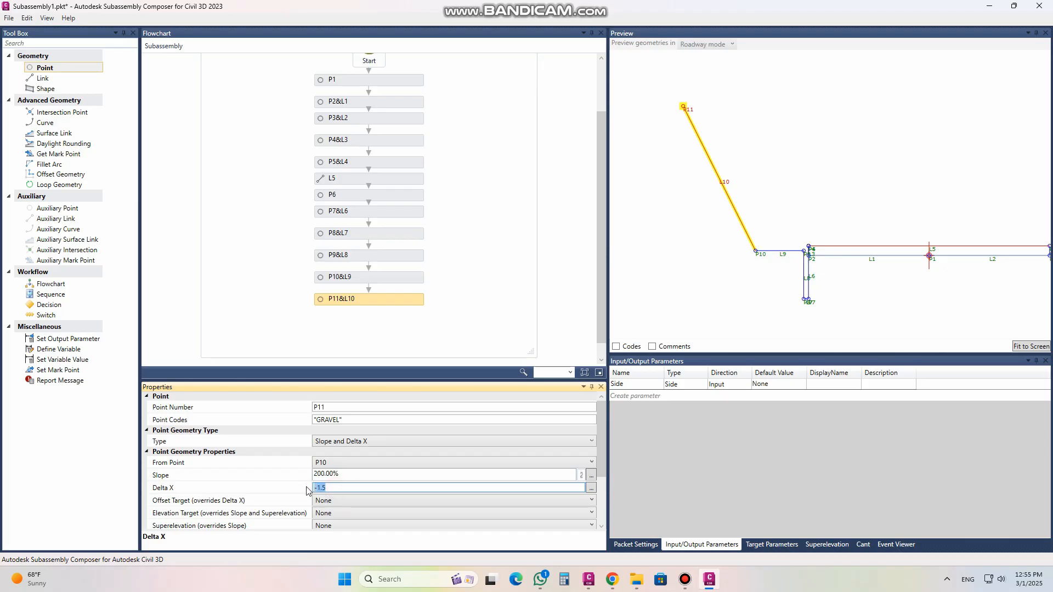
text(-1)
Set P11's slope to 2:1 and its Delta X to -1.5.
click(346, 474)
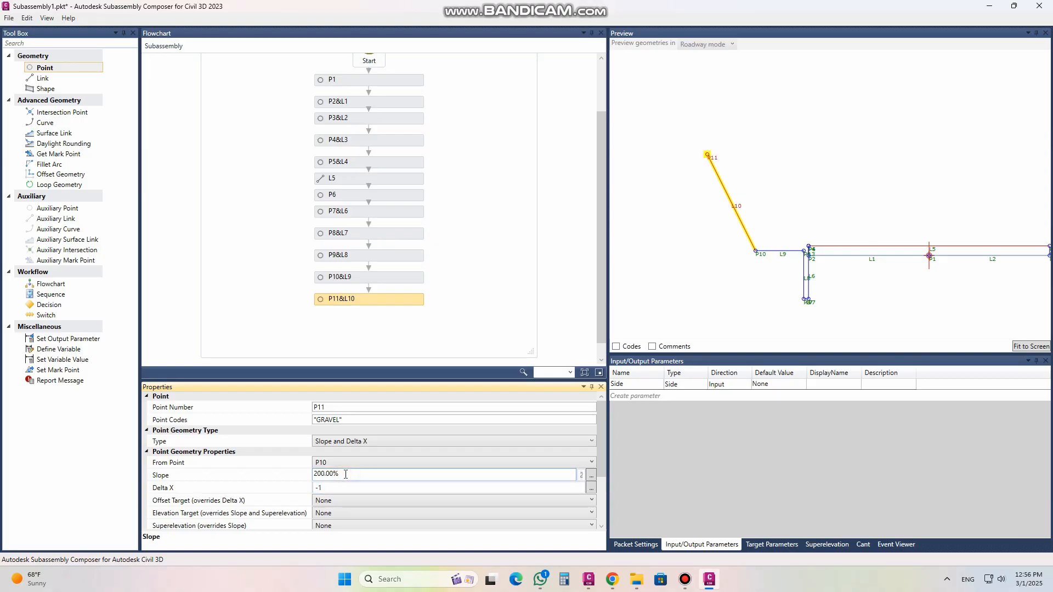
drag(352, 474, 300, 480)
text(2:1)
click(338, 489)
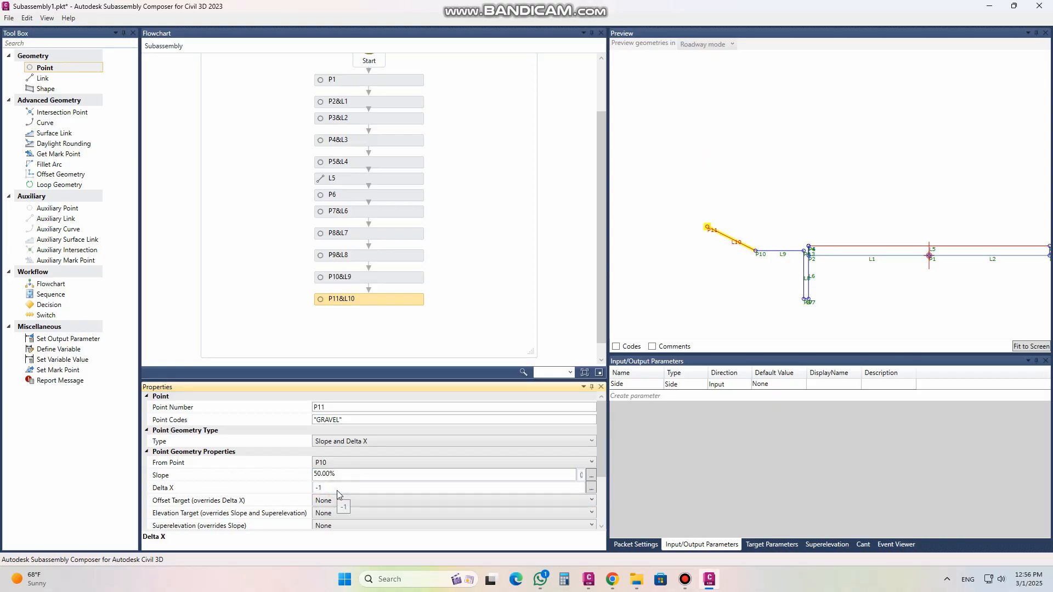
scroll(742, 251, up, 2)
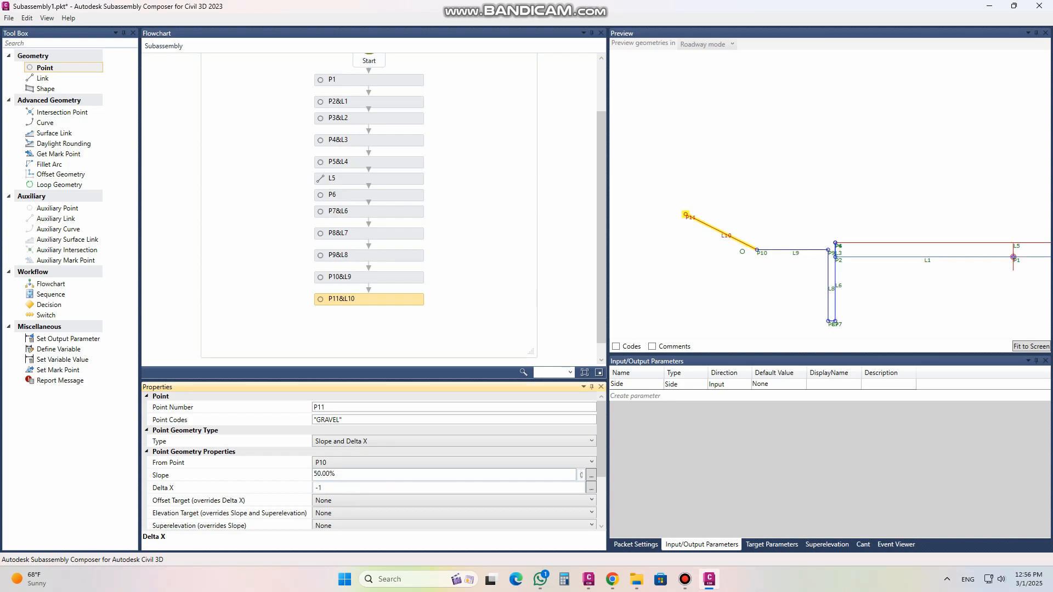
click(339, 488)
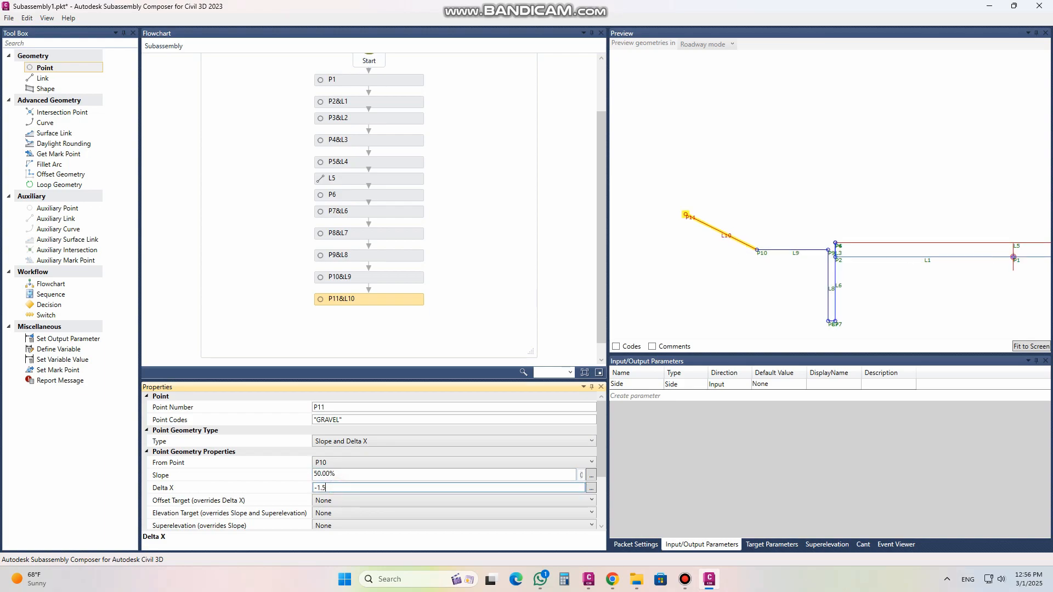
click(352, 473)
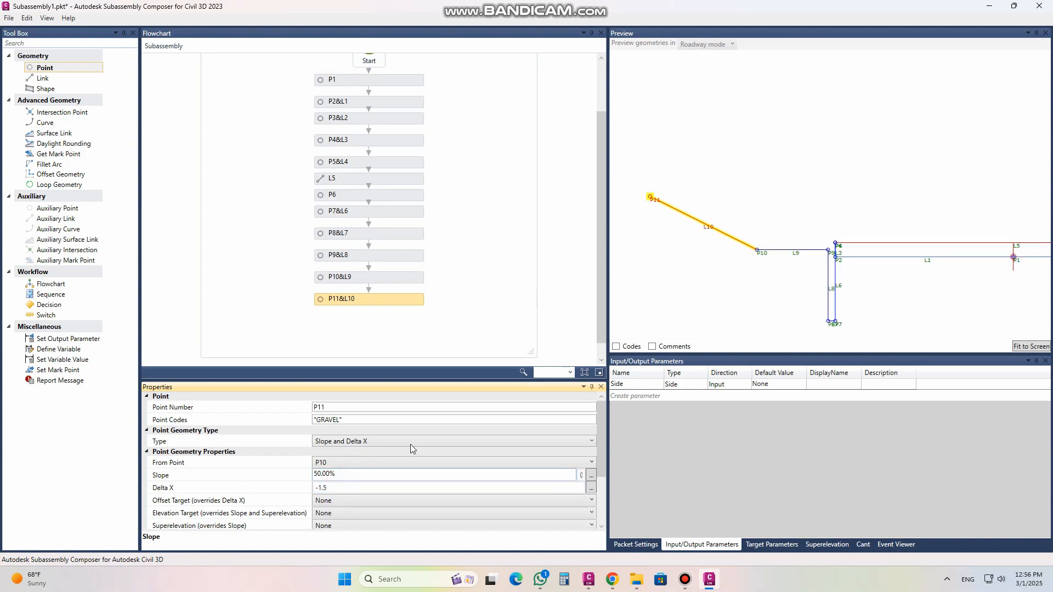
scroll(868, 283, down, 2)
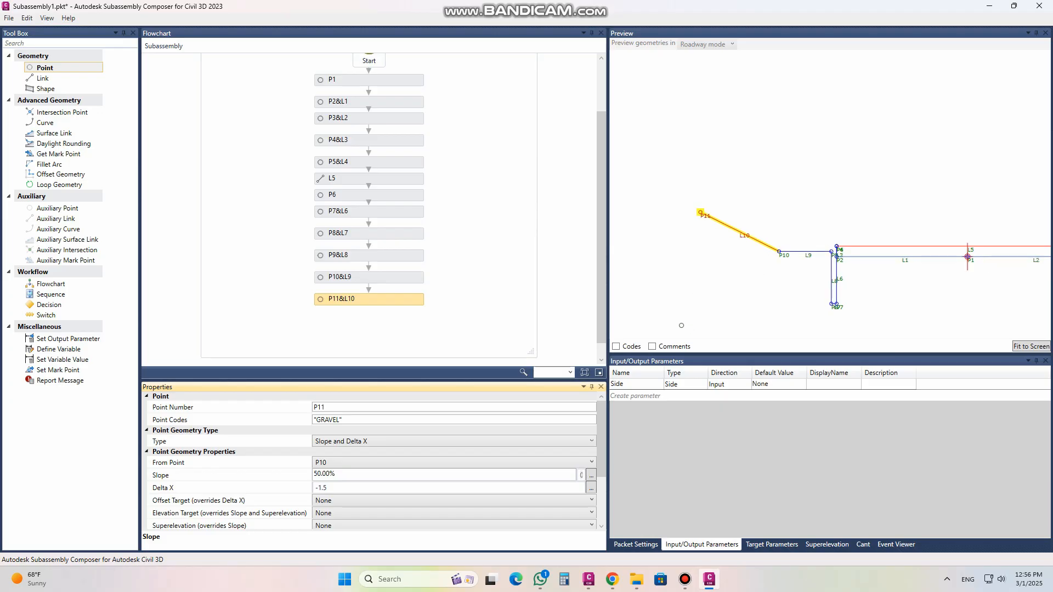
scroll(683, 221, up, 1)
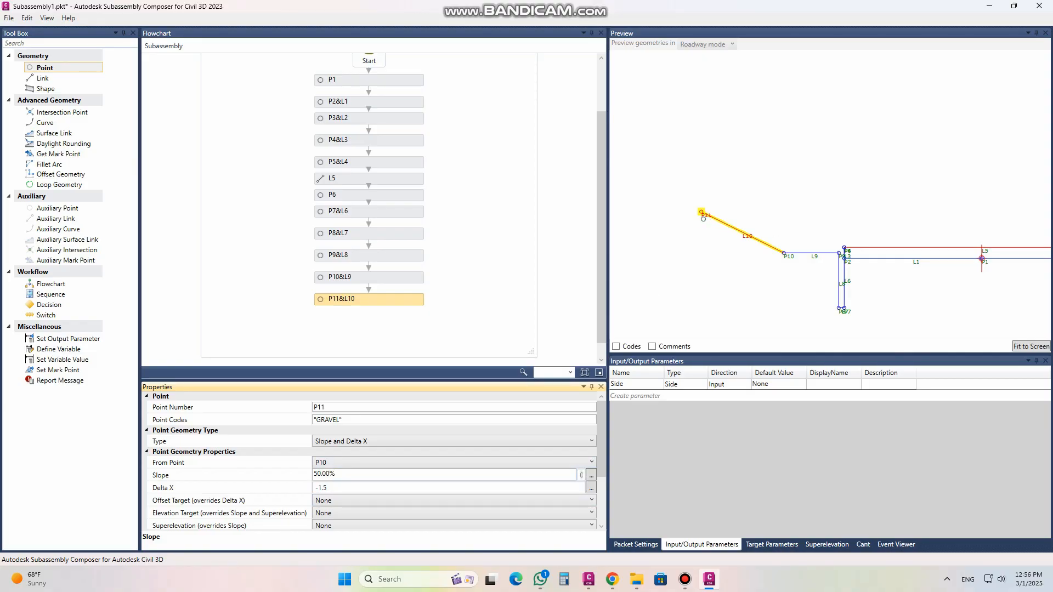
Check the upper gravel ledge in the Civil 3D drawing, and add point P12 with link L11 after P11 in Subassembly Composer.
click(595, 583)
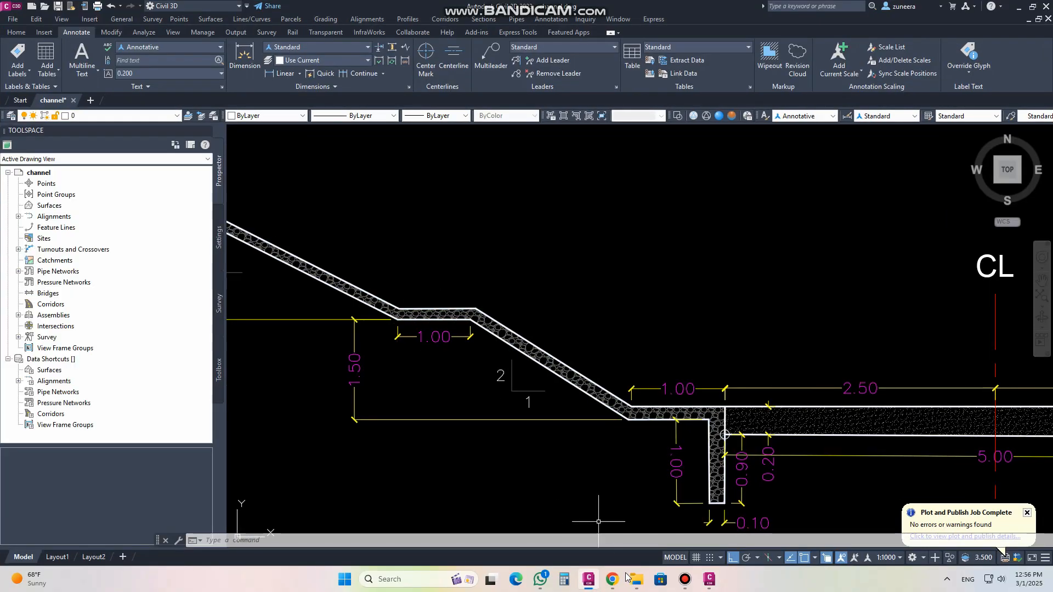
click(588, 579)
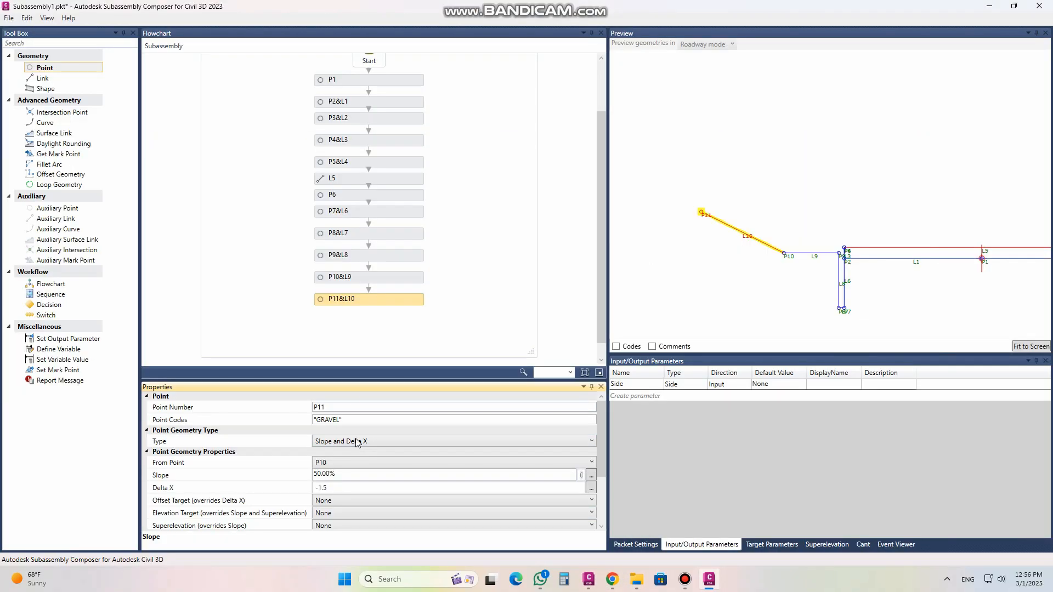
drag(45, 68, 360, 327)
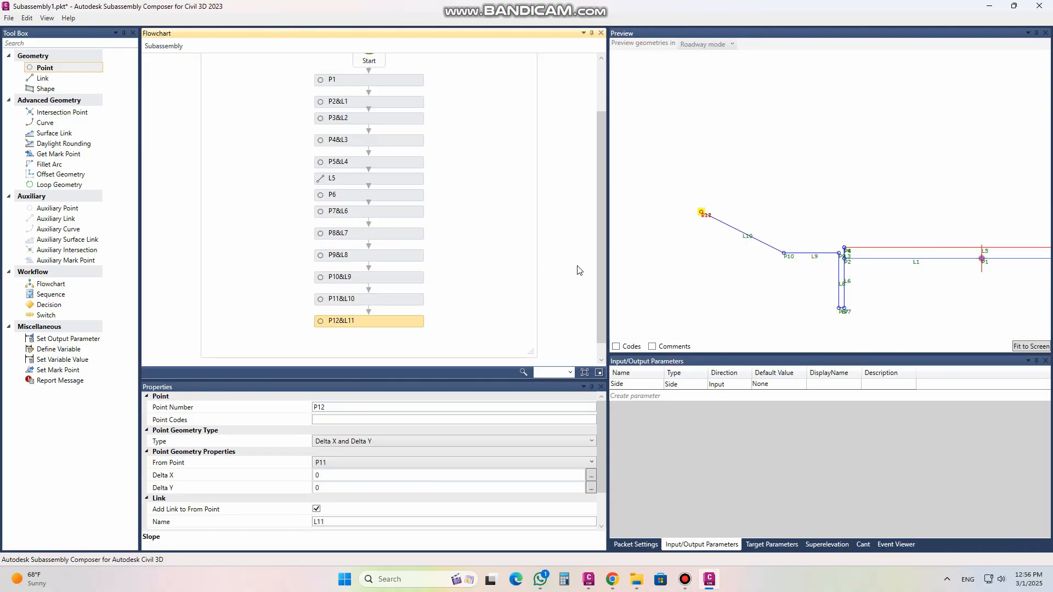
Enlarge the flowchart area downward to make room for more elements below P12.
scroll(601, 242, down, 1)
drag(532, 335, 543, 337)
scroll(485, 308, down, 3)
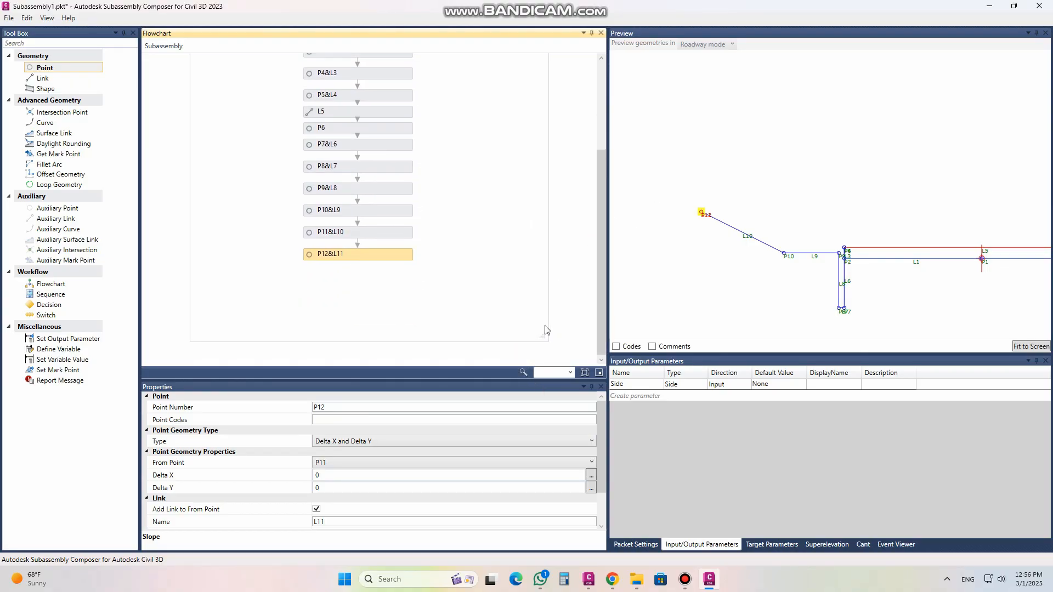
scroll(464, 310, down, 4)
drag(550, 336, 551, 377)
scroll(492, 311, down, 2)
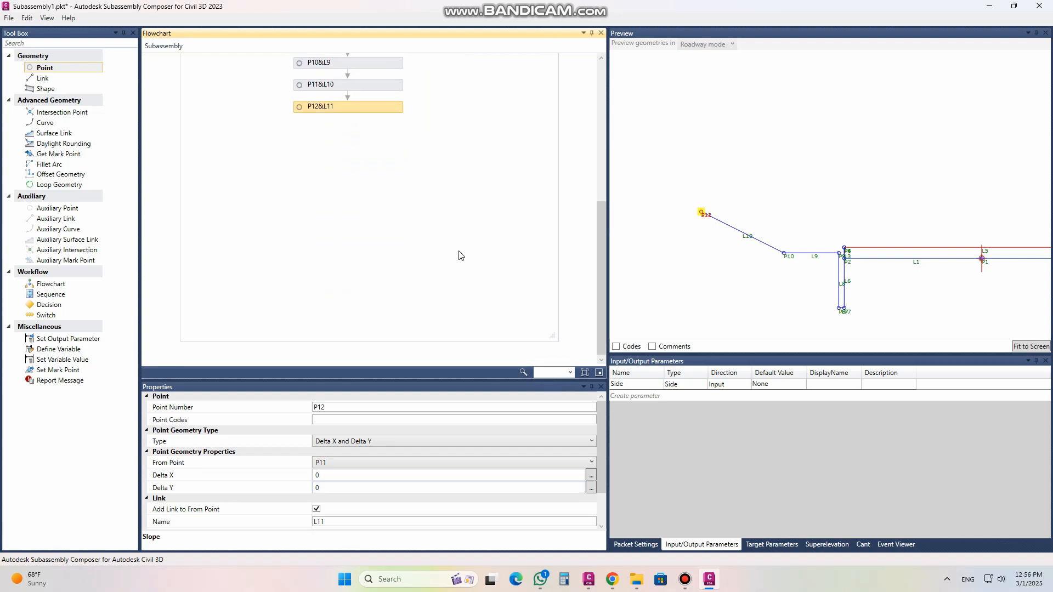
Paste "GRAVEL" as P12's point code and set its Delta X to -1, keeping Delta Y at 0.
click(330, 422)
right_click(330, 422)
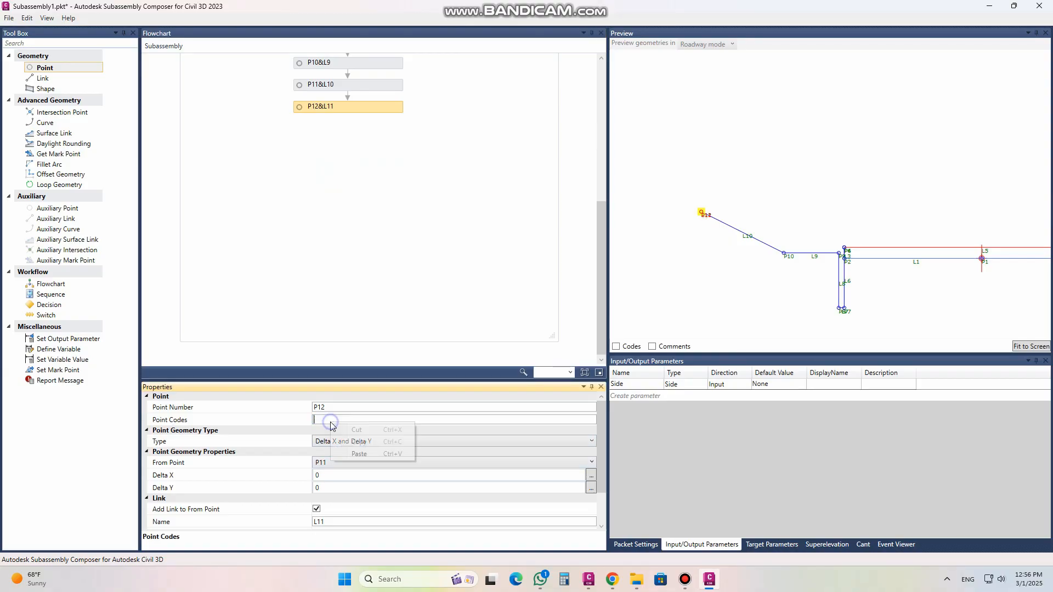
click(356, 455)
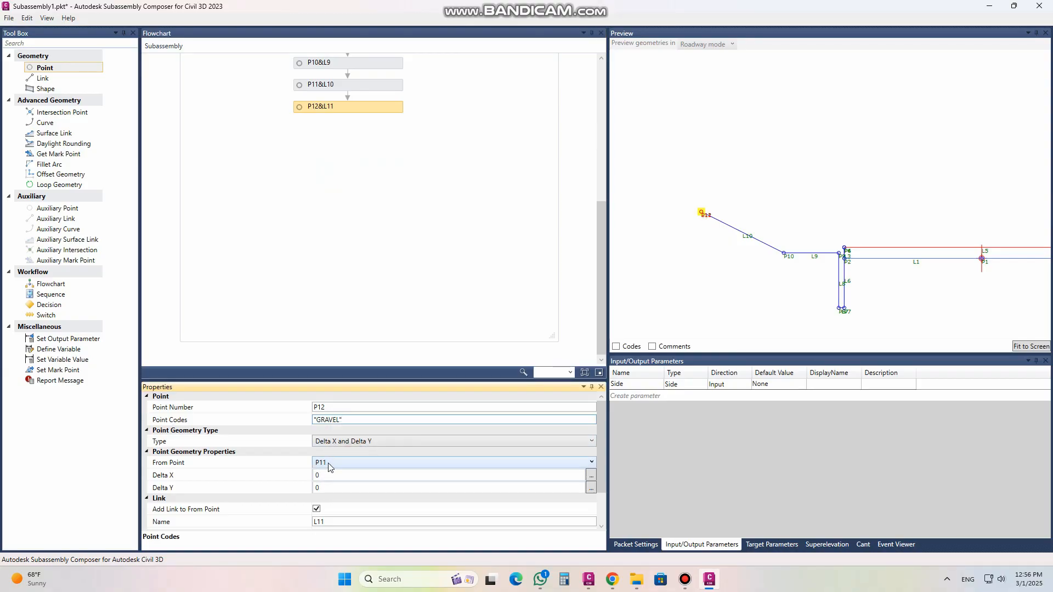
click(328, 475)
drag(323, 475, 306, 473)
text(-1)
click(323, 492)
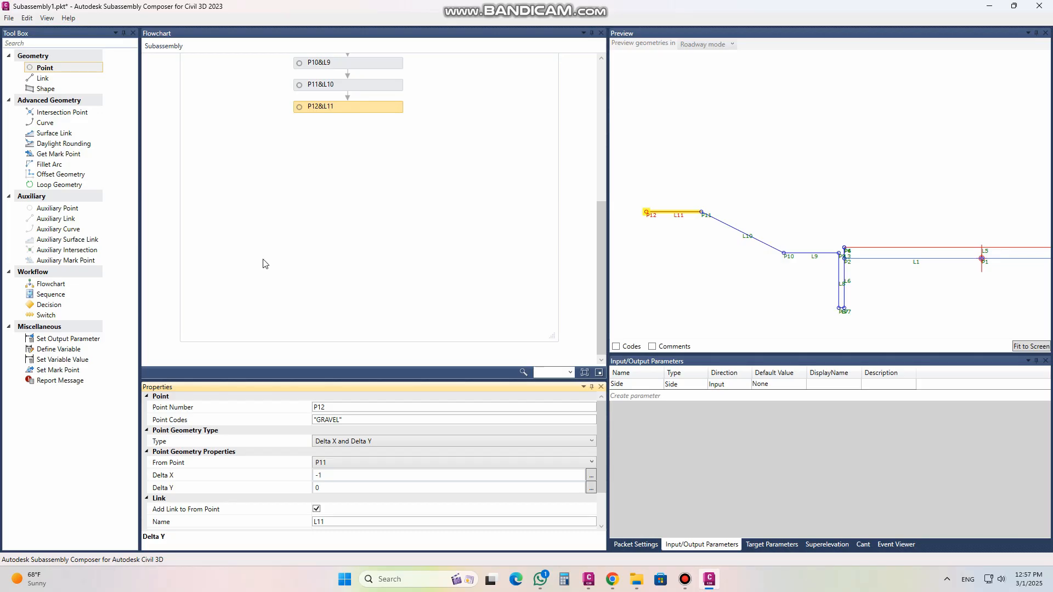
Add point P13 with link L12 after P12, using the Slope and Delta X geometry type with a Delta X of -1.
drag(72, 69, 353, 130)
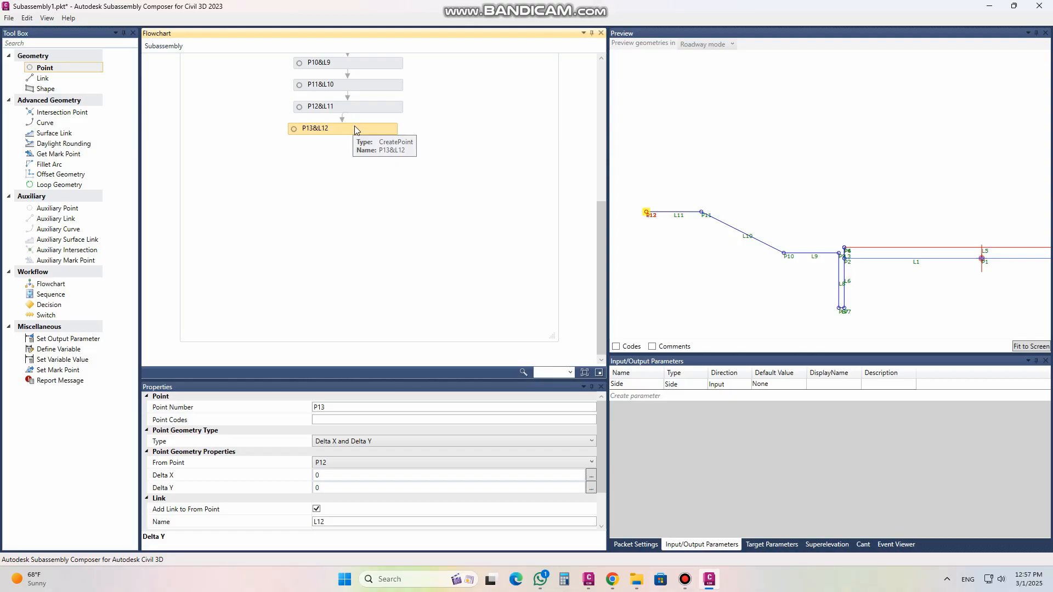
click(343, 442)
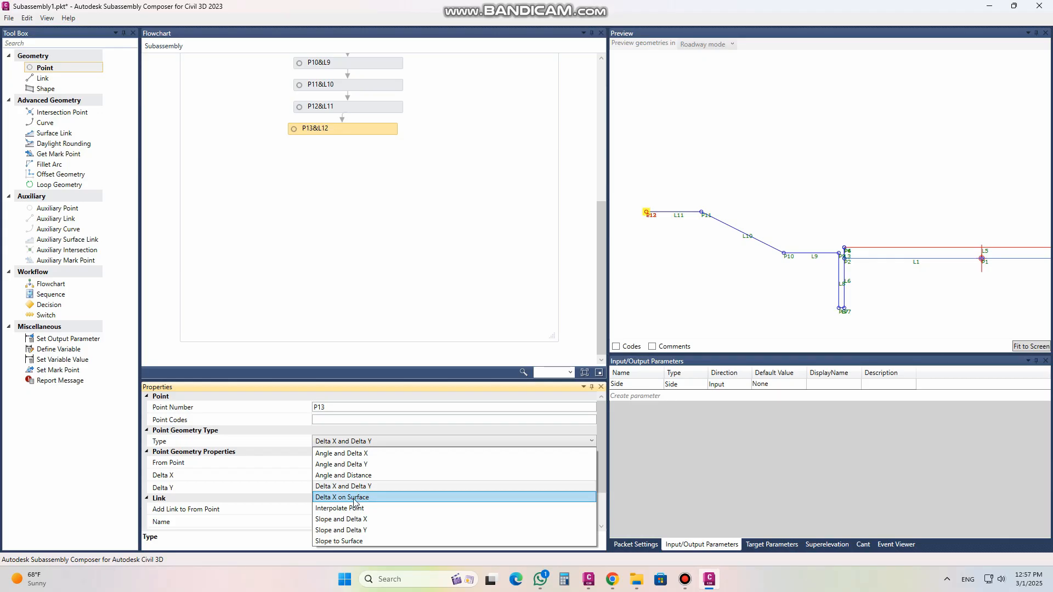
click(354, 518)
click(340, 475)
drag(335, 475, 317, 479)
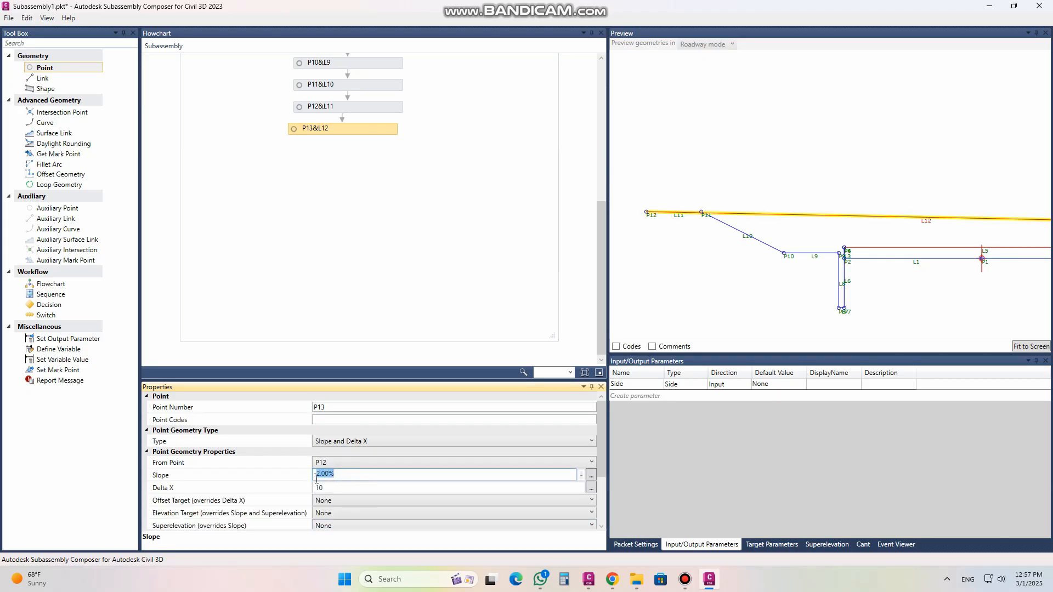
double_click(329, 488)
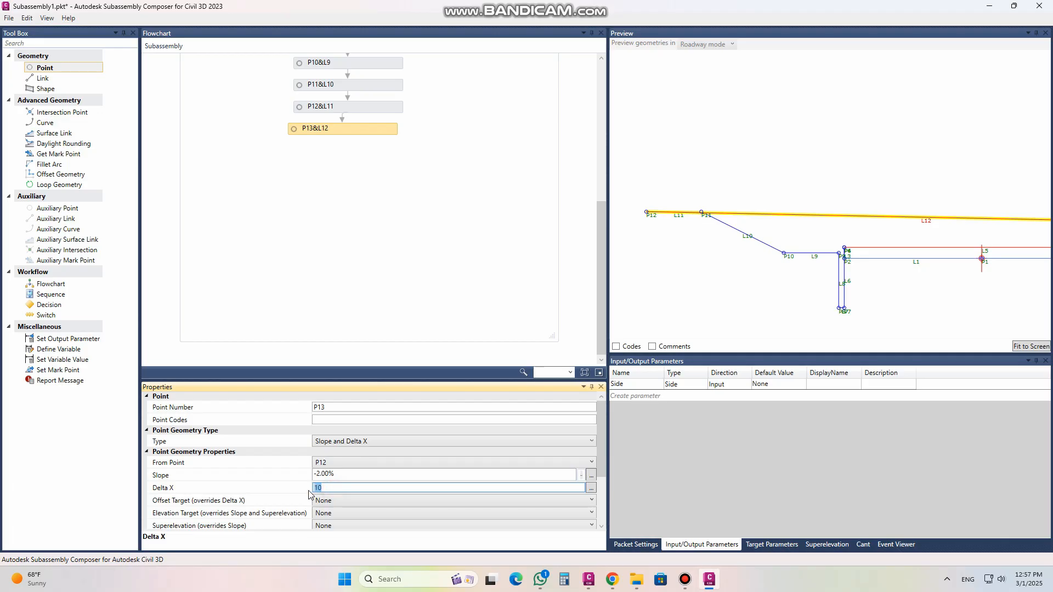
text(-1)
Try a slope value of 50 for P13.
click(343, 475)
drag(336, 475, 311, 474)
text(50)
click(355, 418)
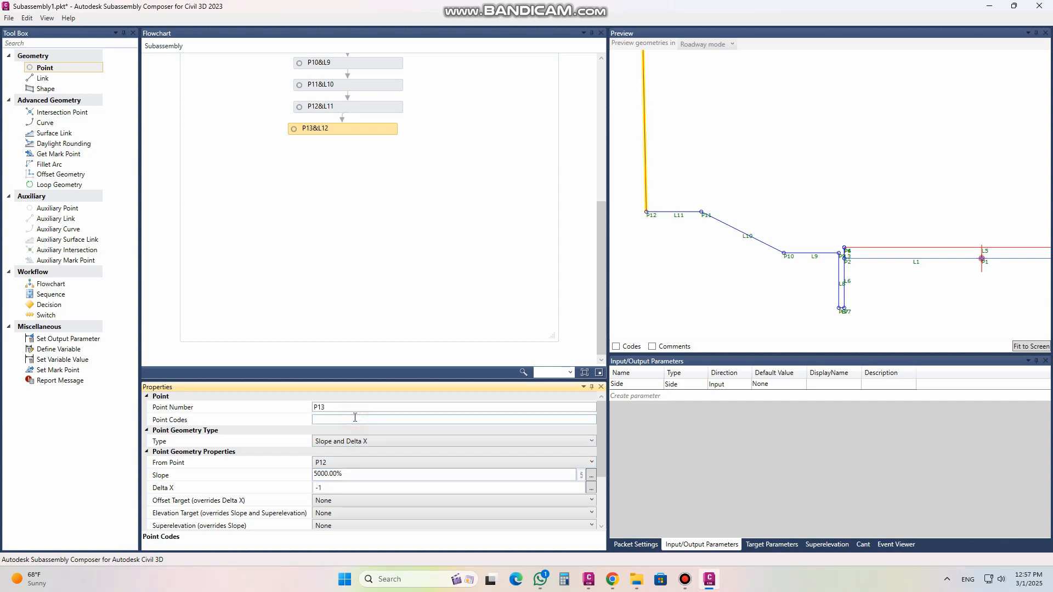
Set P13's slope to 2:1.
click(356, 474)
drag(354, 474, 297, 477)
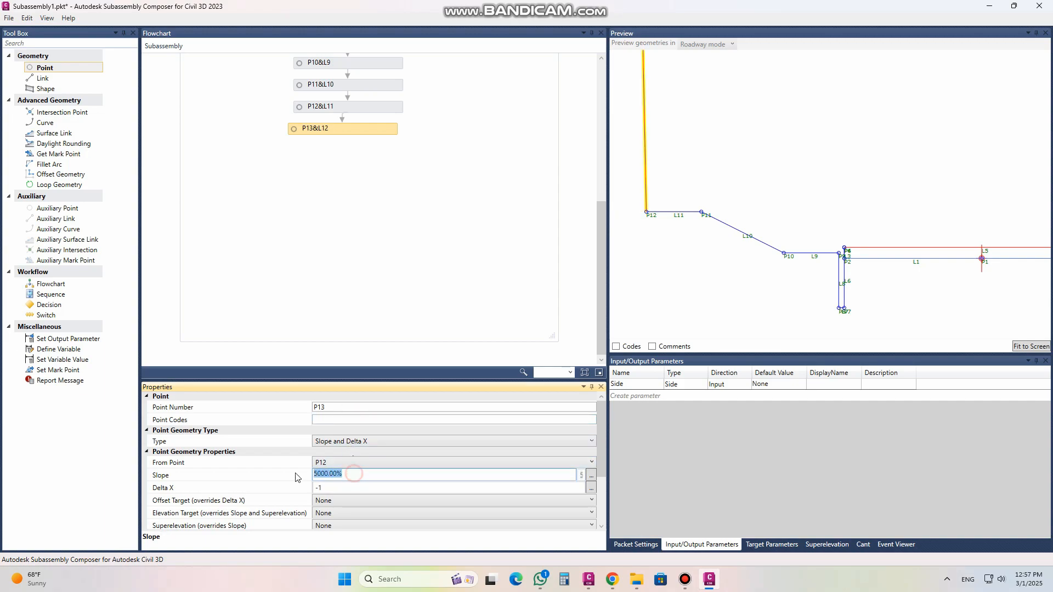
text(2:1)
click(358, 488)
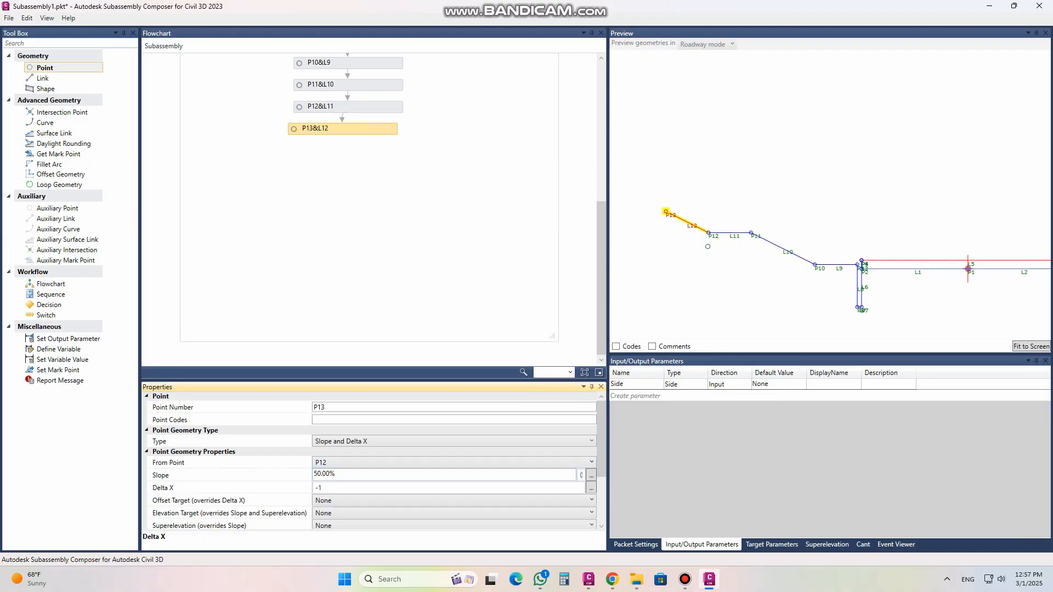
Check the channel cross-section in Civil 3D and add point P14 with link L13 after P13, pasting "GRAVEL" as its point code.
click(588, 585)
scroll(558, 378, down, 2)
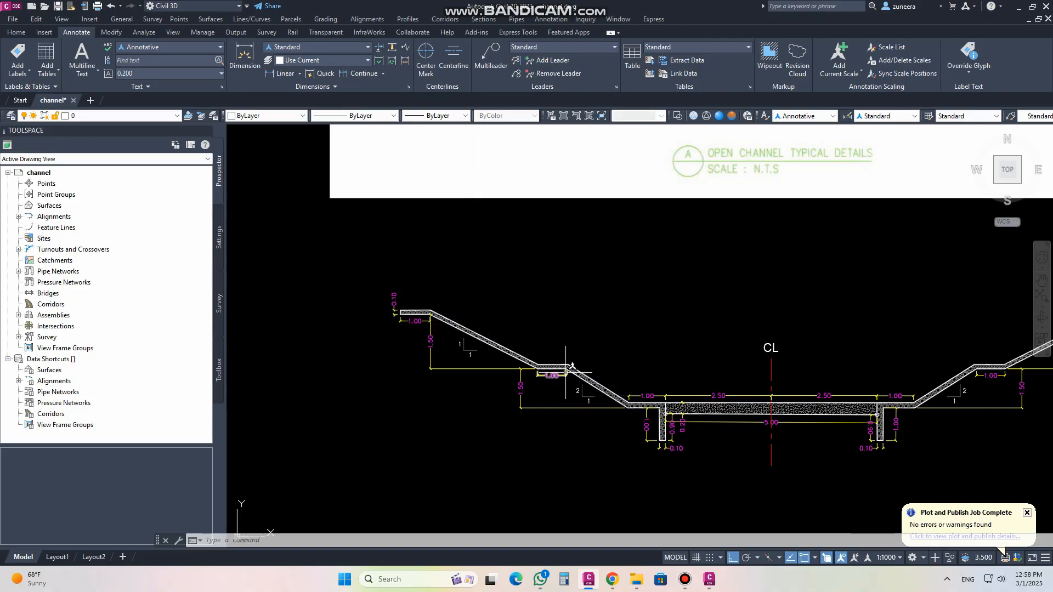
click(589, 582)
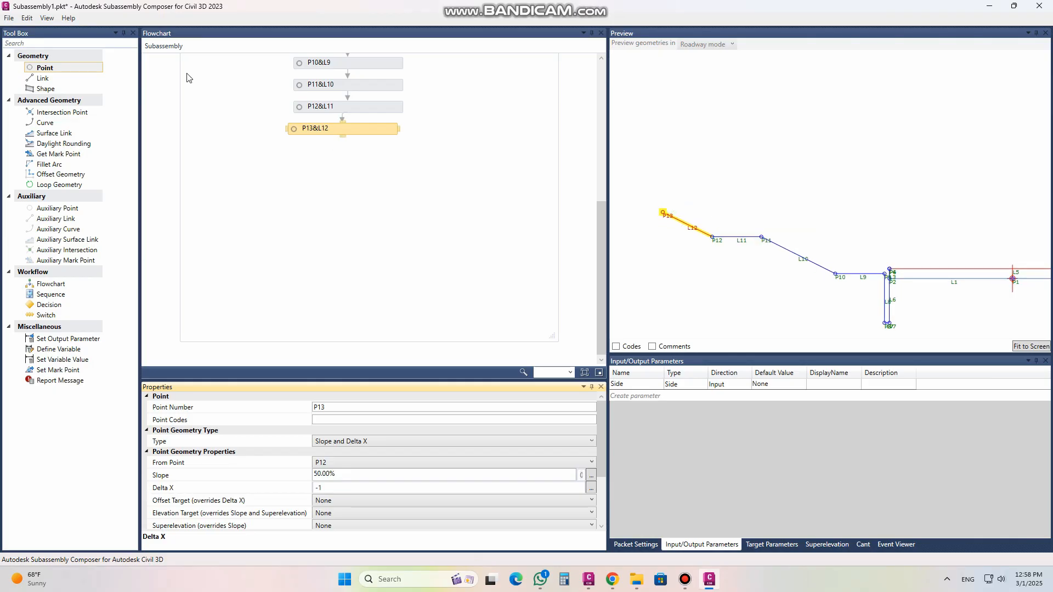
drag(72, 66, 332, 153)
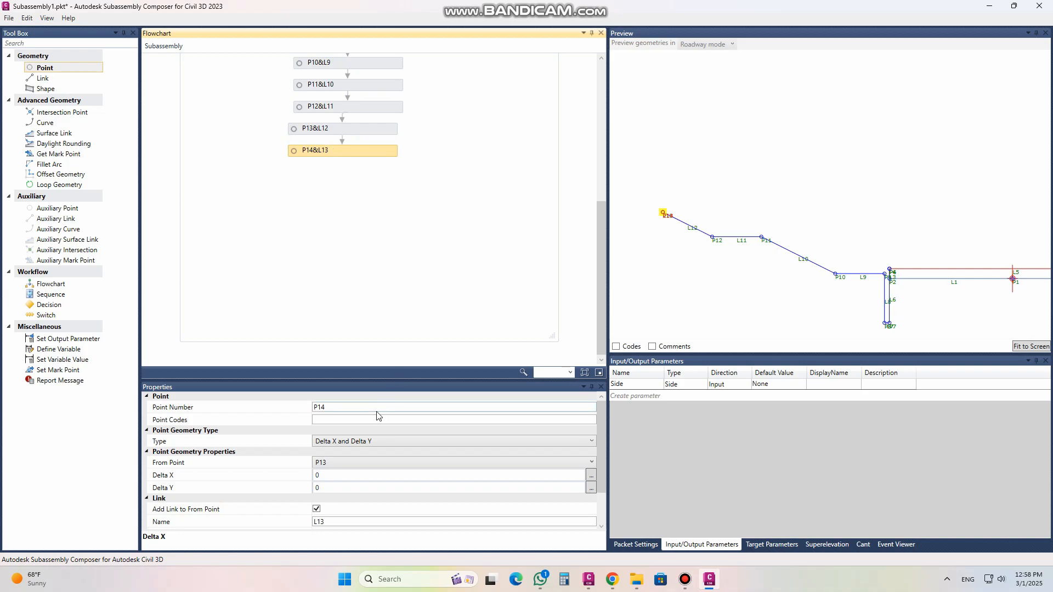
click(335, 420)
right_click(337, 421)
click(364, 455)
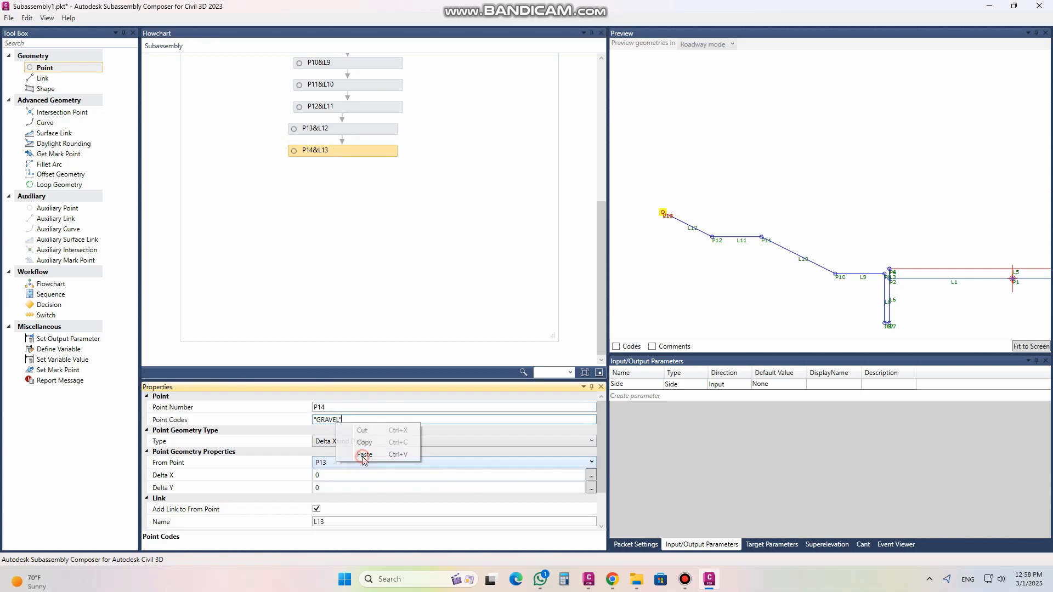
Set P14's Delta X from P13 to -1, keeping Delta Y at 0.
click(339, 476)
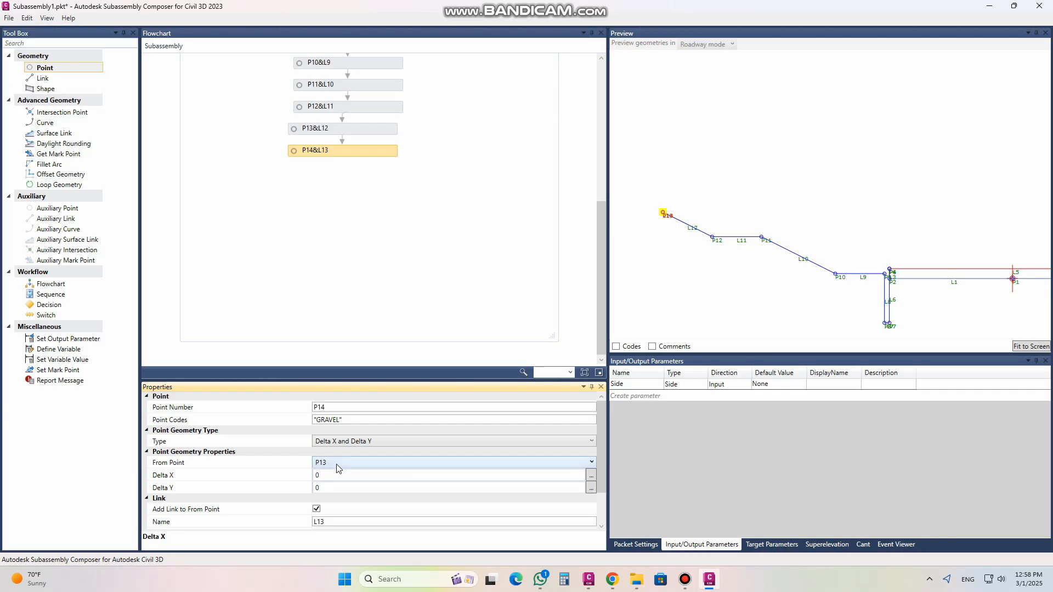
click(326, 475)
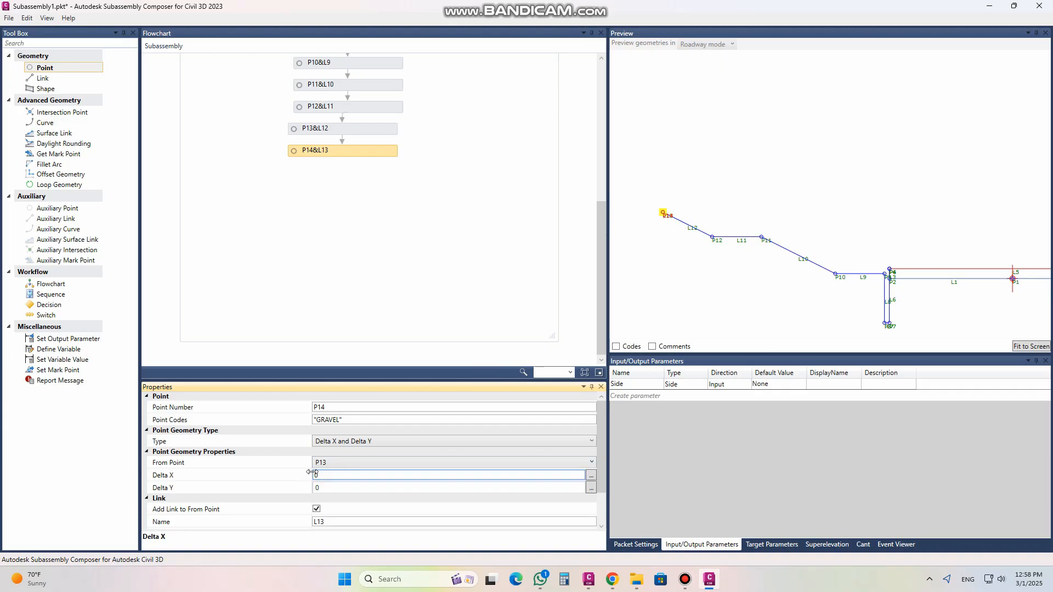
key(Delete)
text(-1)
click(335, 491)
key(Return)
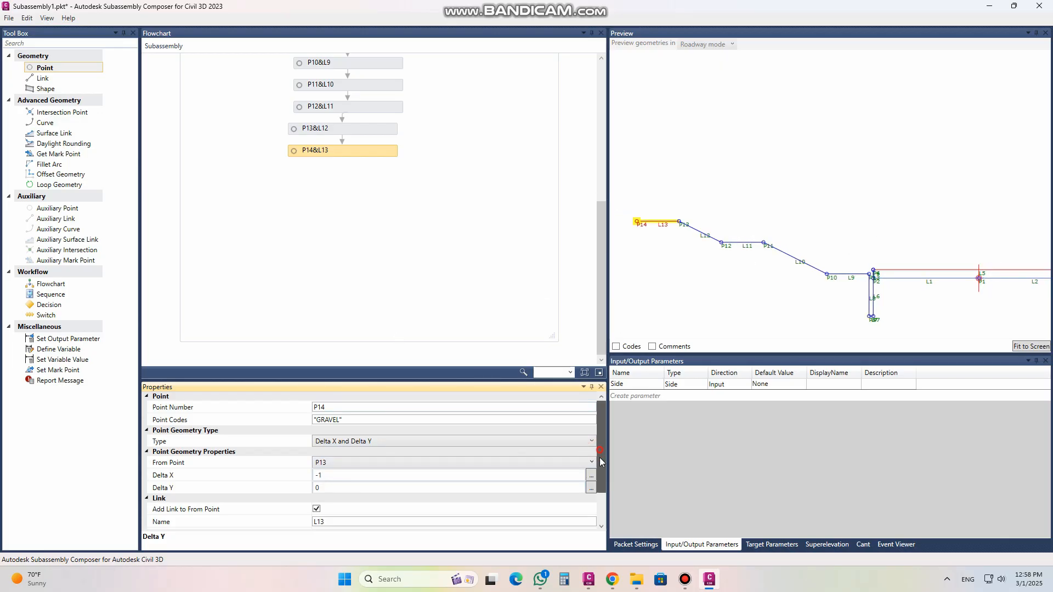
scroll(599, 457, down, 2)
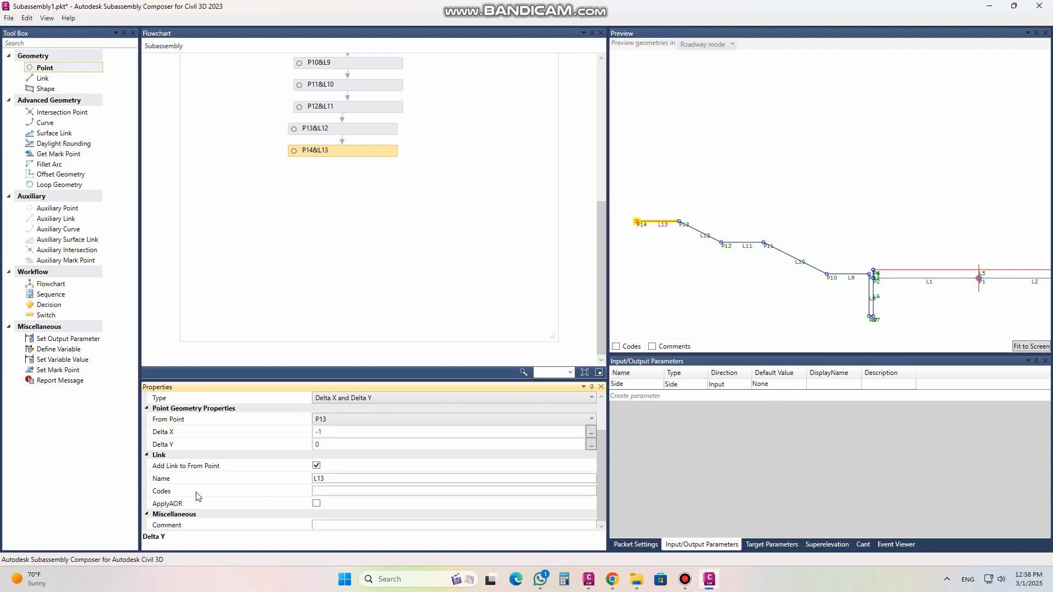